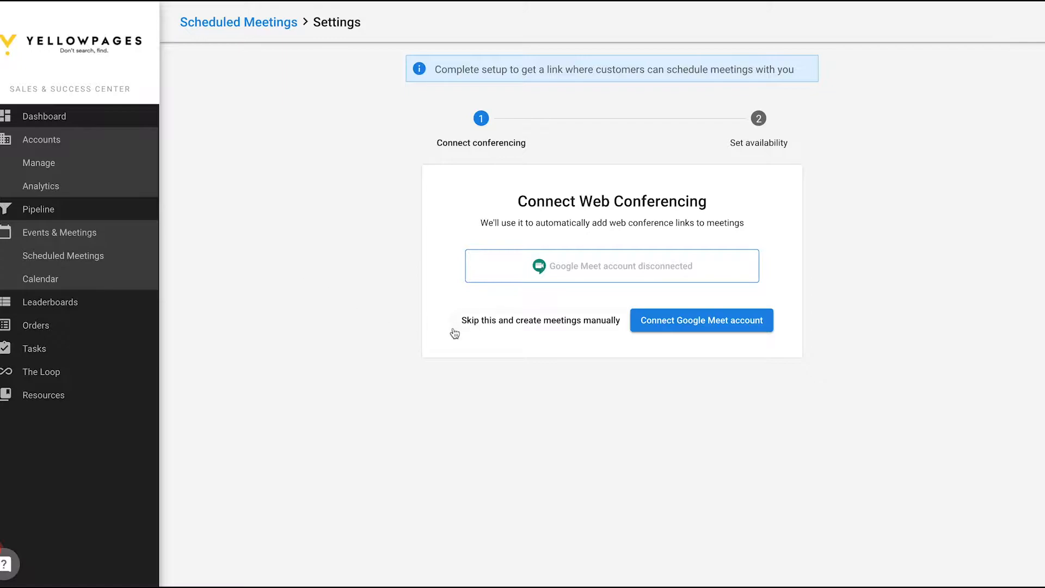
Step: Start connecting a Google Meet account from the Scheduled Meetings settings
{"action": "left_click", "coordinate": [708, 331]}
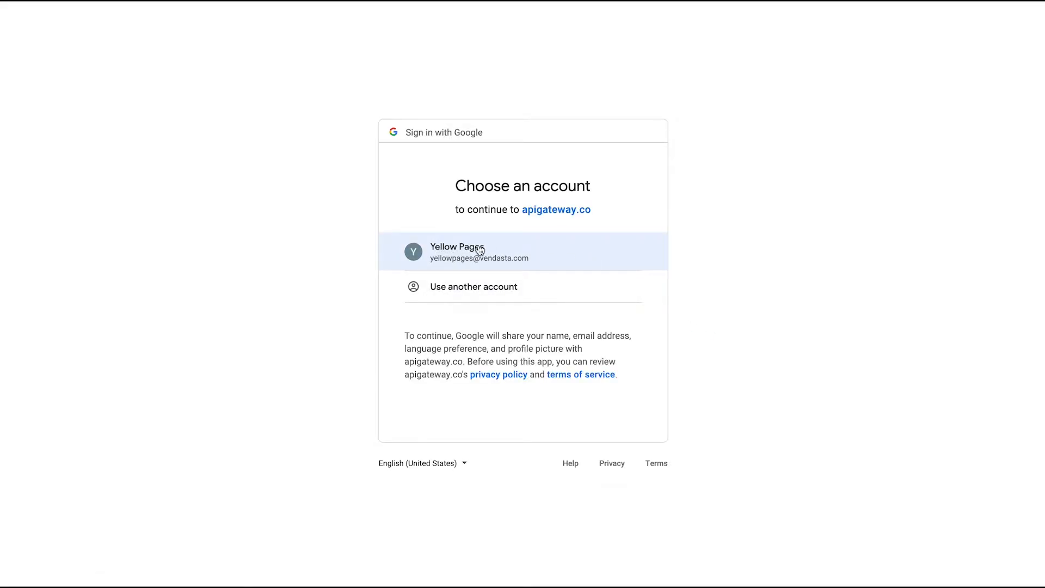
Step: Sign in with the Yellow Pages Google account and allow apigateway.co access
{"action": "left_click", "coordinate": [541, 255]}
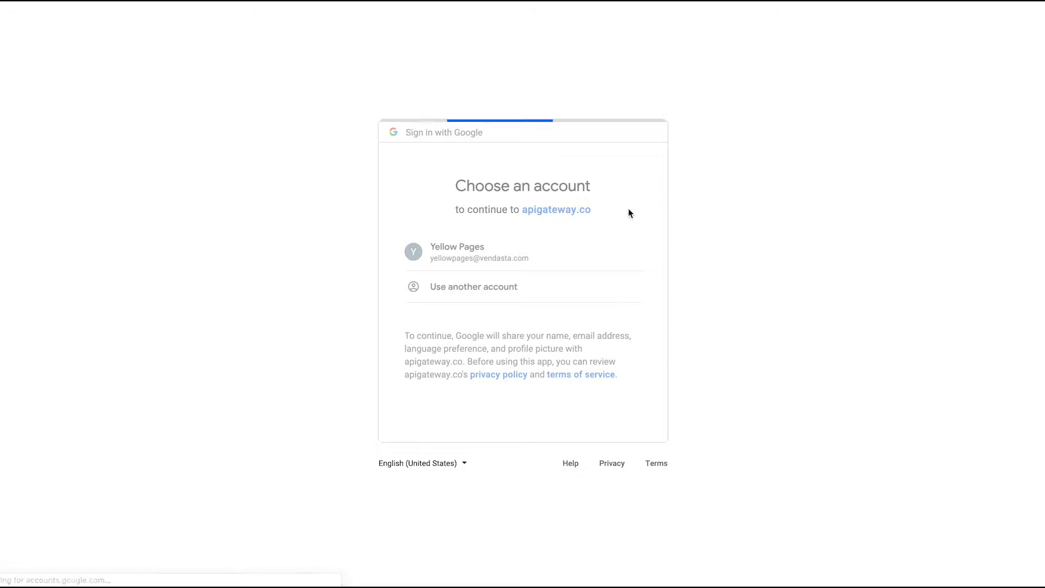
{"action": "left_click", "coordinate": [614, 491]}
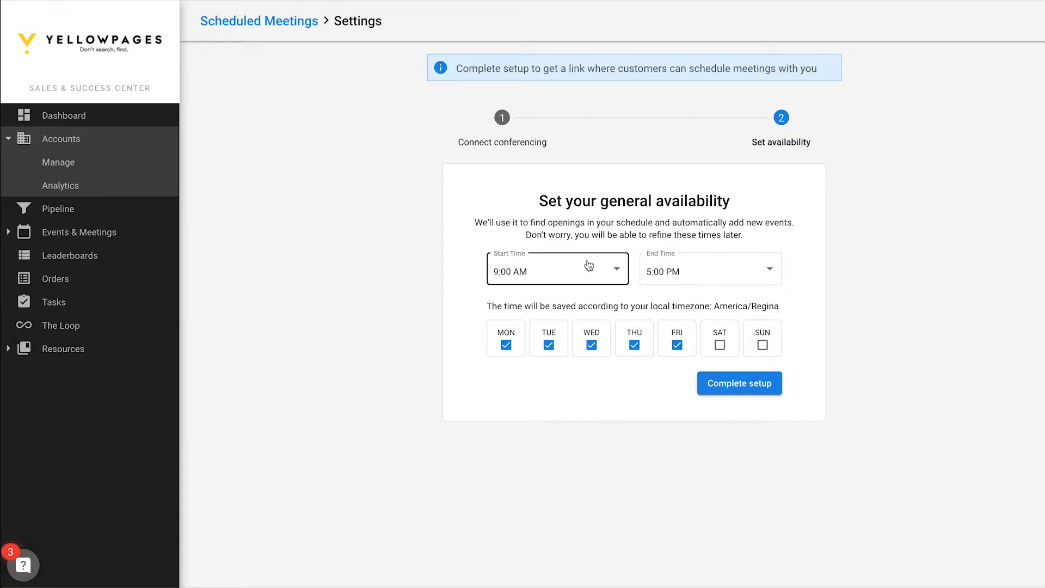
Step: Complete setup with 9:00 AM–5:00 PM weekday availability, copy the booking link, and compose a Gmail message
{"action": "left_click_drag", "start_coordinate": [713, 306], "coordinate": [782, 309]}
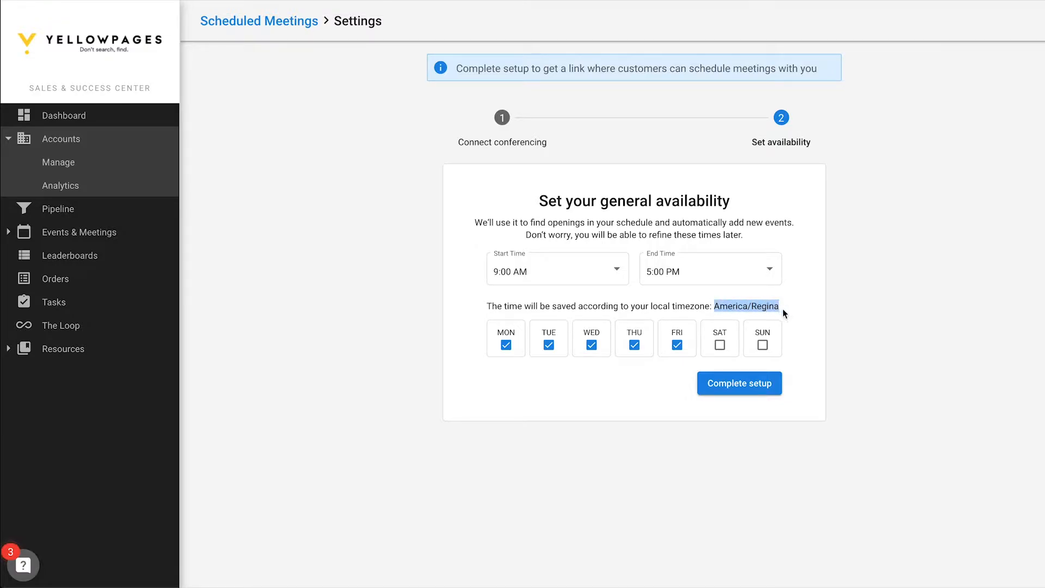
{"action": "left_click", "coordinate": [783, 310]}
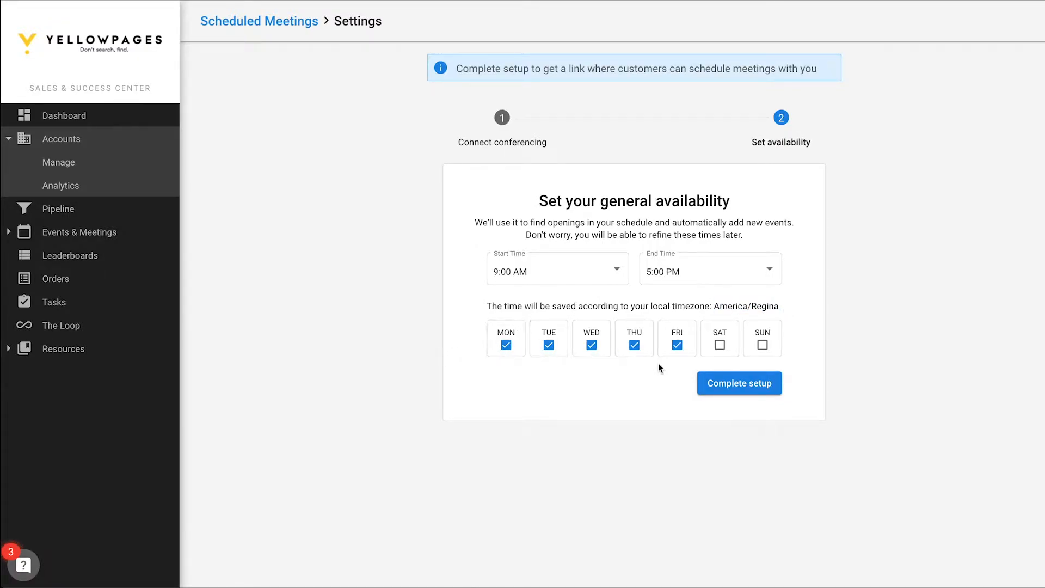
{"action": "left_click", "coordinate": [740, 384]}
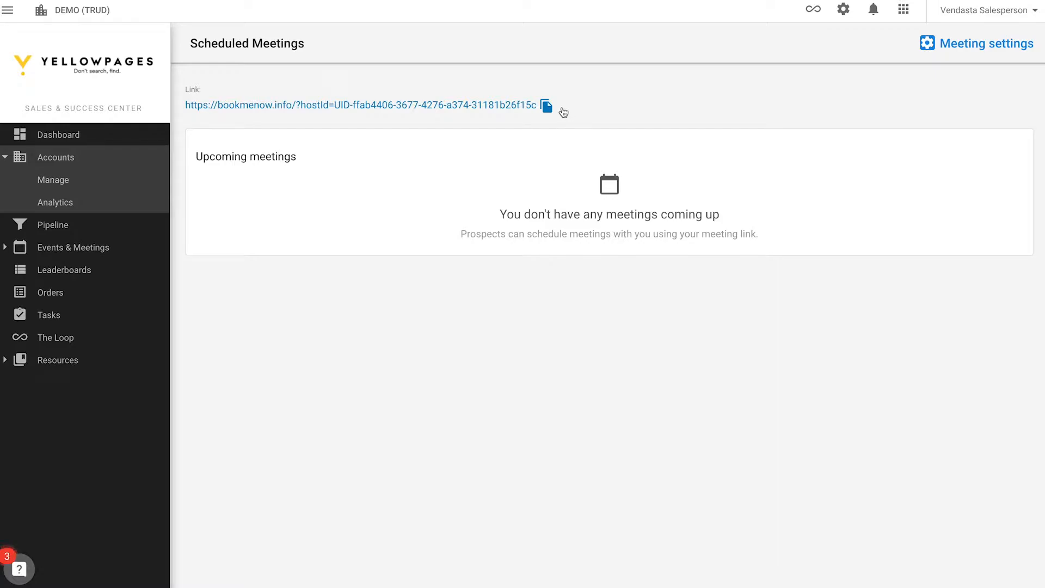
{"action": "left_click", "coordinate": [547, 107]}
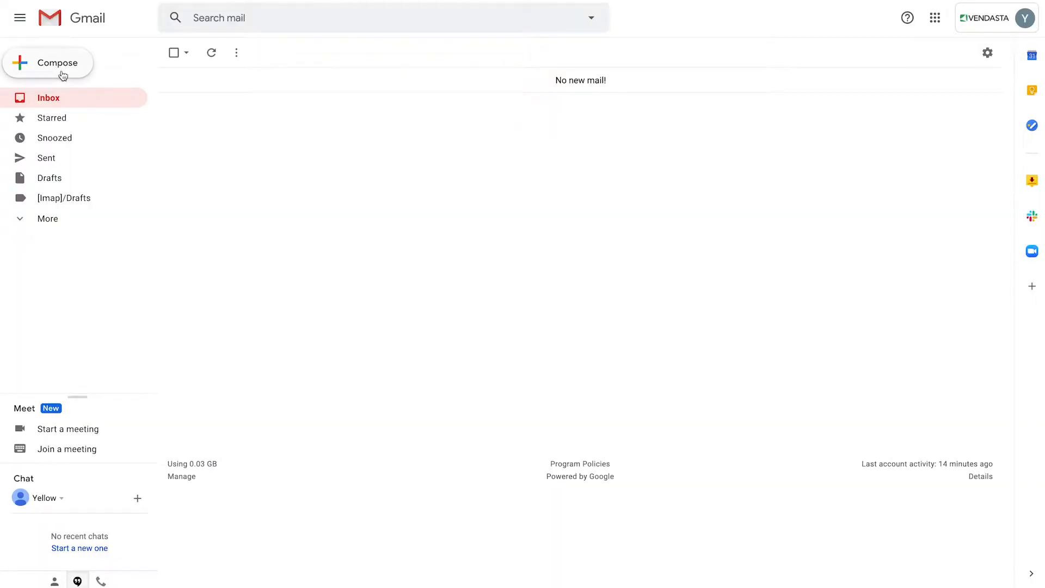
{"action": "left_click", "coordinate": [53, 70]}
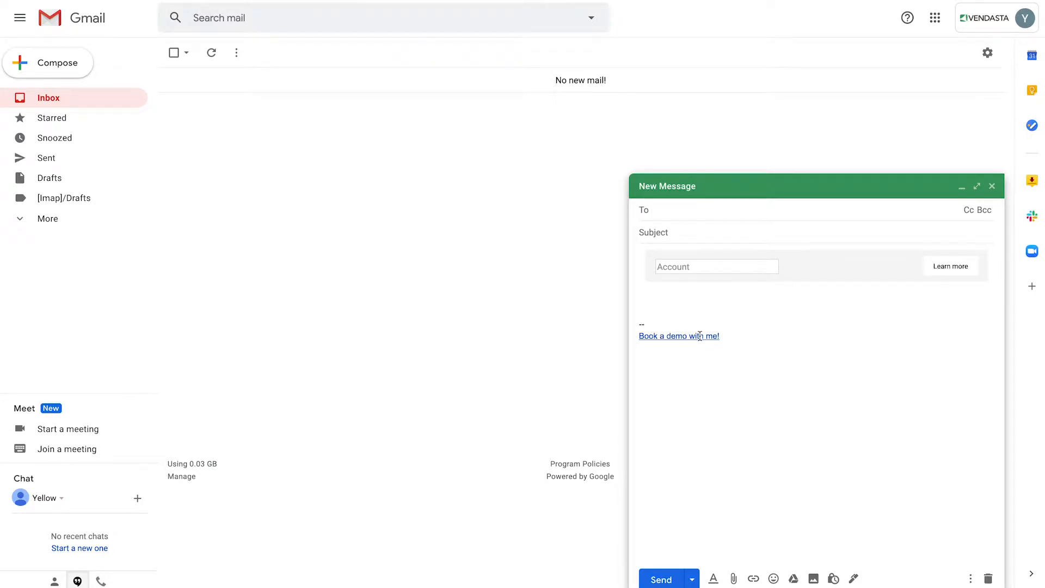
Step: Address the booking-link email to the suggested contact, log it to their account, and begin the subject
{"action": "type", "text": "adam"}
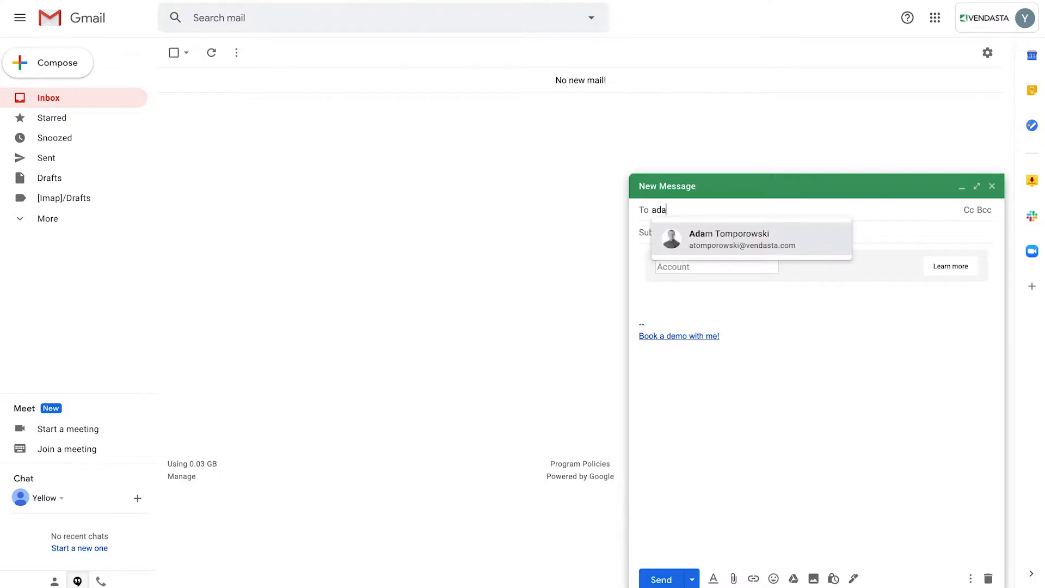
{"action": "left_click", "coordinate": [741, 241]}
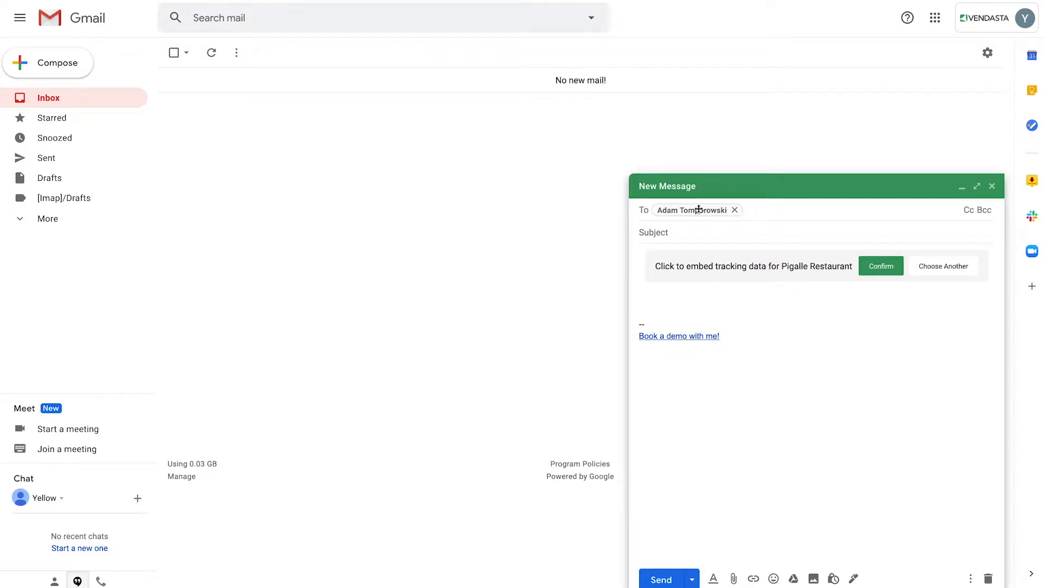
{"action": "mouse_move", "coordinate": [676, 211]}
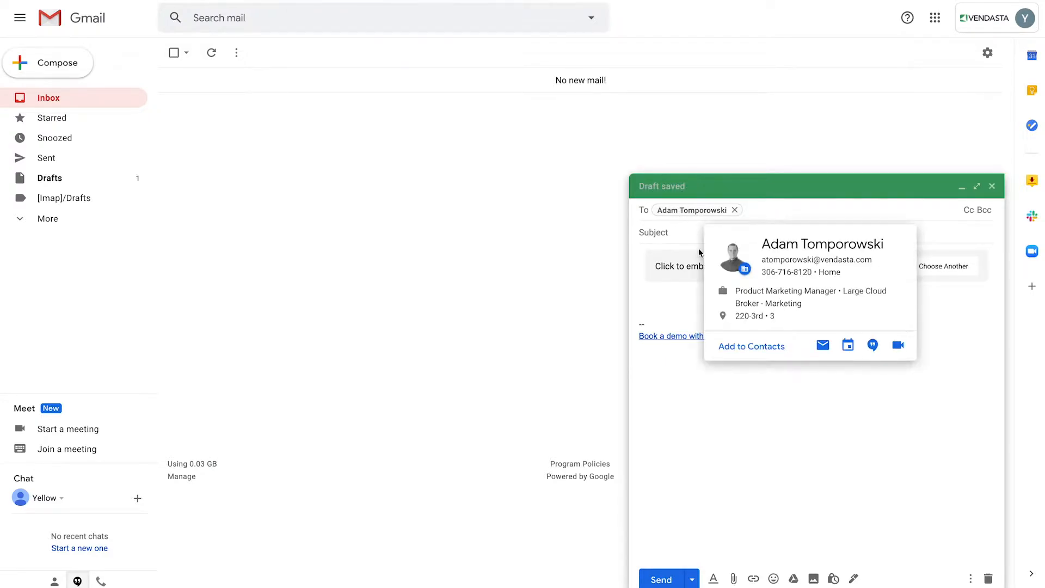
{"action": "left_click", "coordinate": [672, 307]}
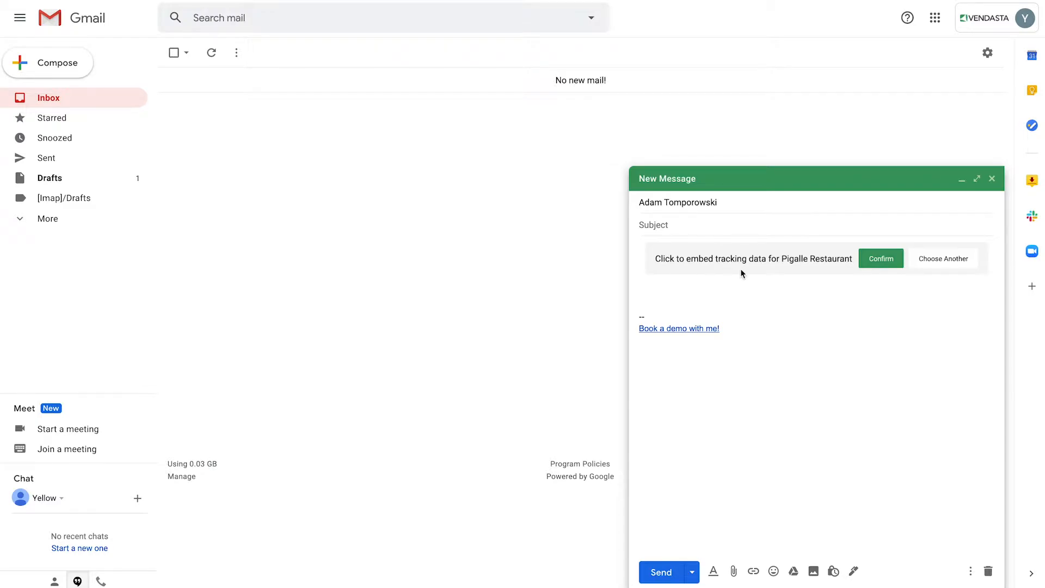
{"action": "left_click", "coordinate": [881, 259]}
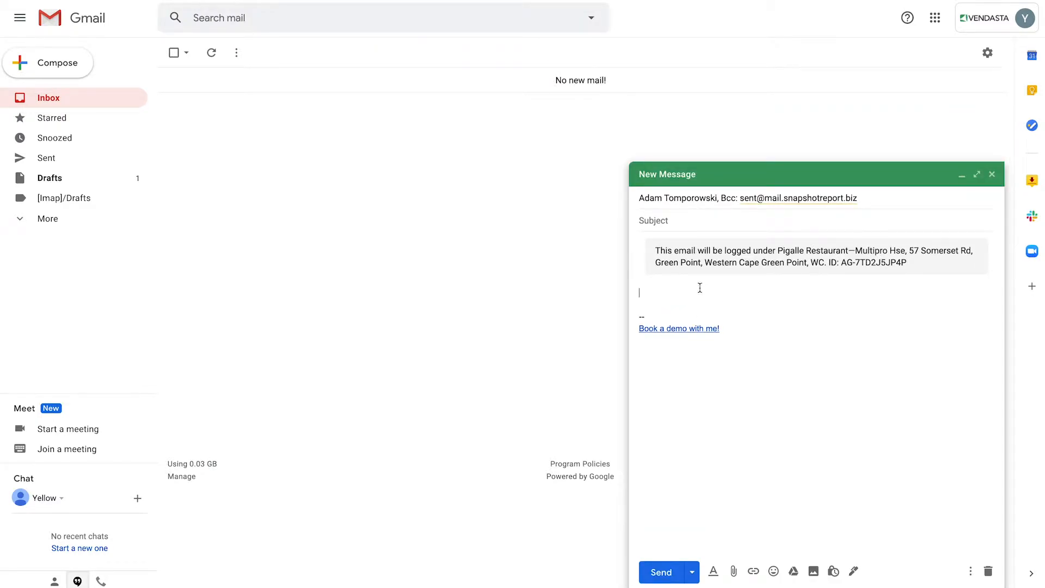
{"action": "left_click", "coordinate": [667, 217]}
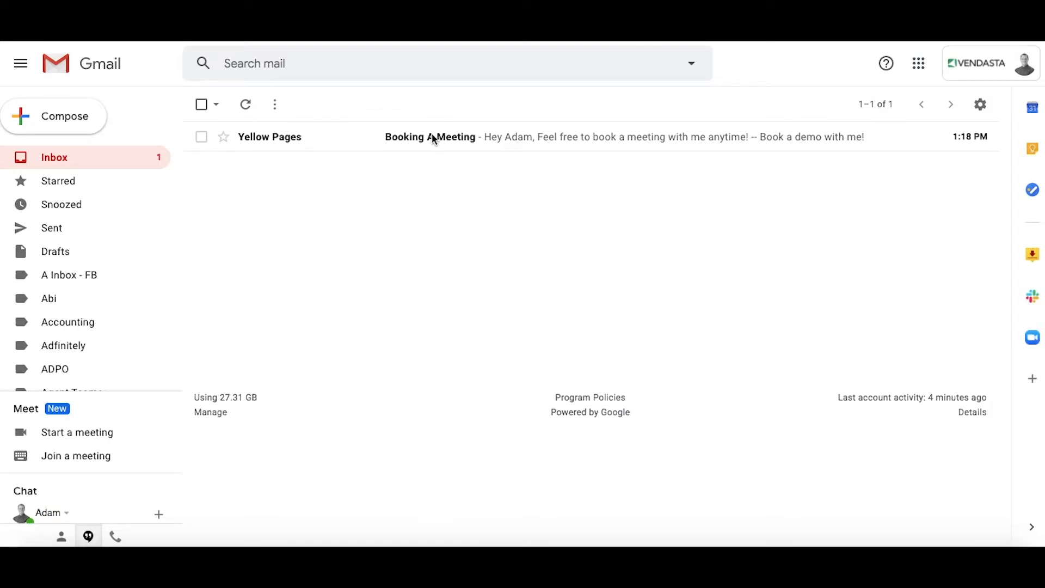
Step: Open the 'Booking A Meeting' email and follow its 'Book a demo with me!' link
{"action": "left_click", "coordinate": [450, 139]}
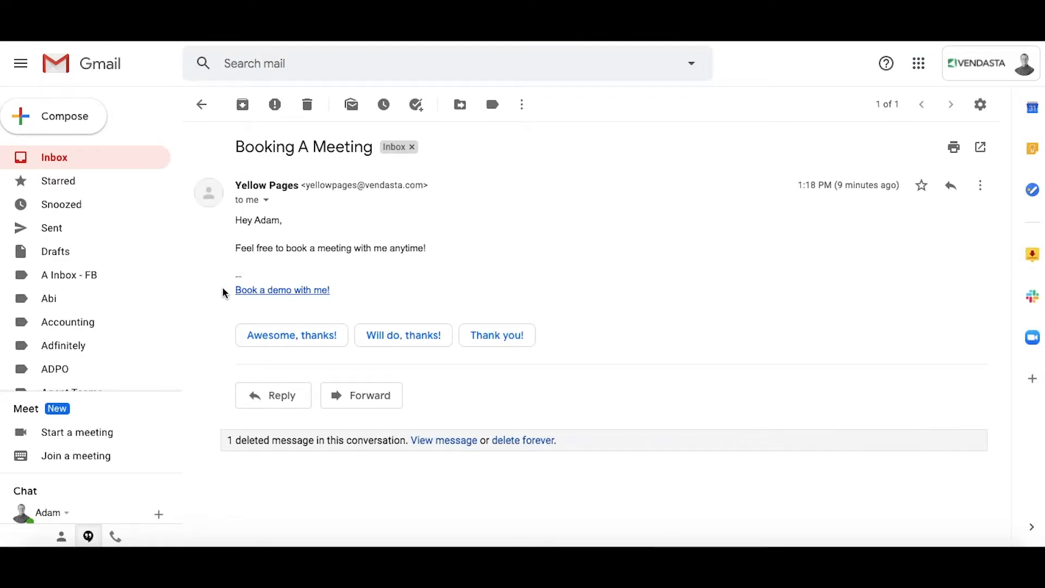
{"action": "left_click", "coordinate": [289, 294]}
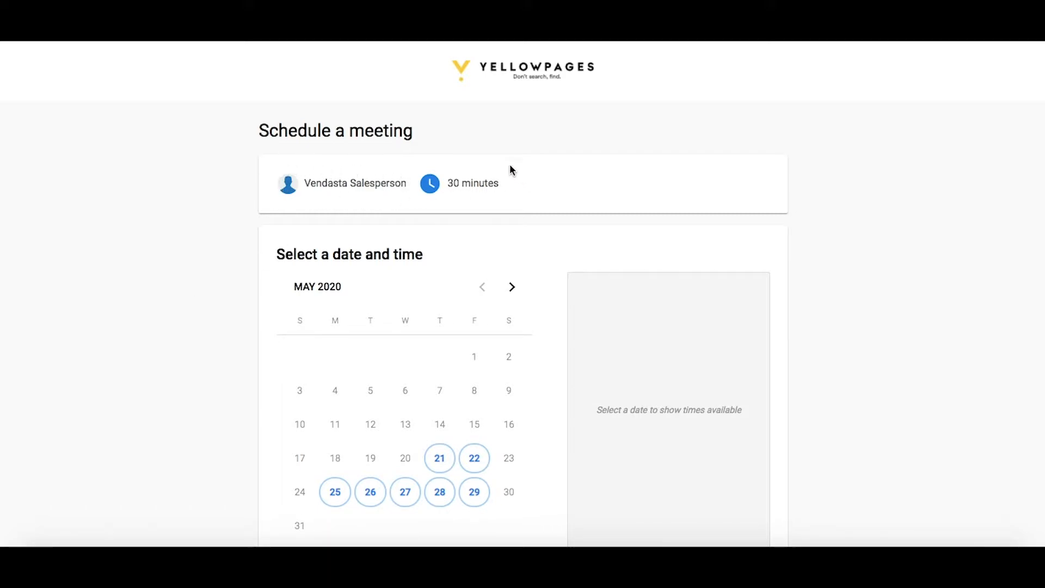
Step: Pick Tuesday, May 26 in the calendar and its 10:00 AM time slot
{"action": "scroll", "coordinate": [435, 220], "scroll_direction": "down", "scroll_amount": 1}
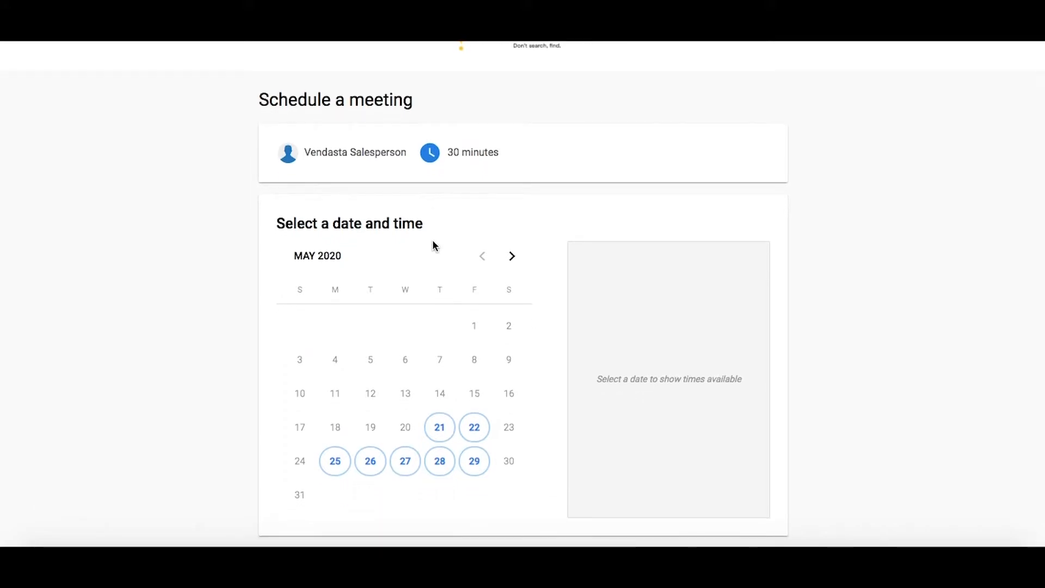
{"action": "left_click", "coordinate": [375, 465]}
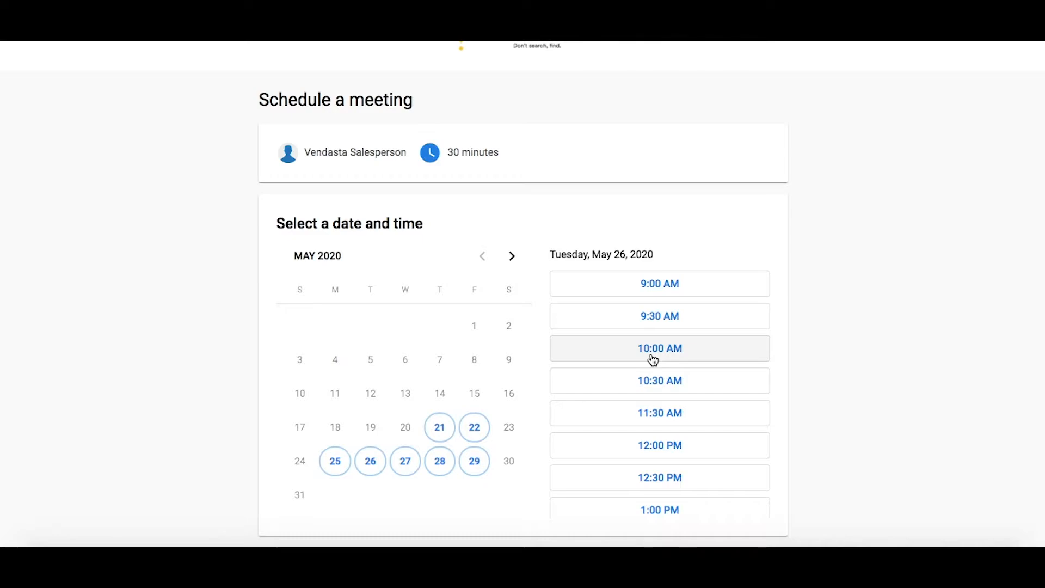
{"action": "left_click", "coordinate": [653, 356]}
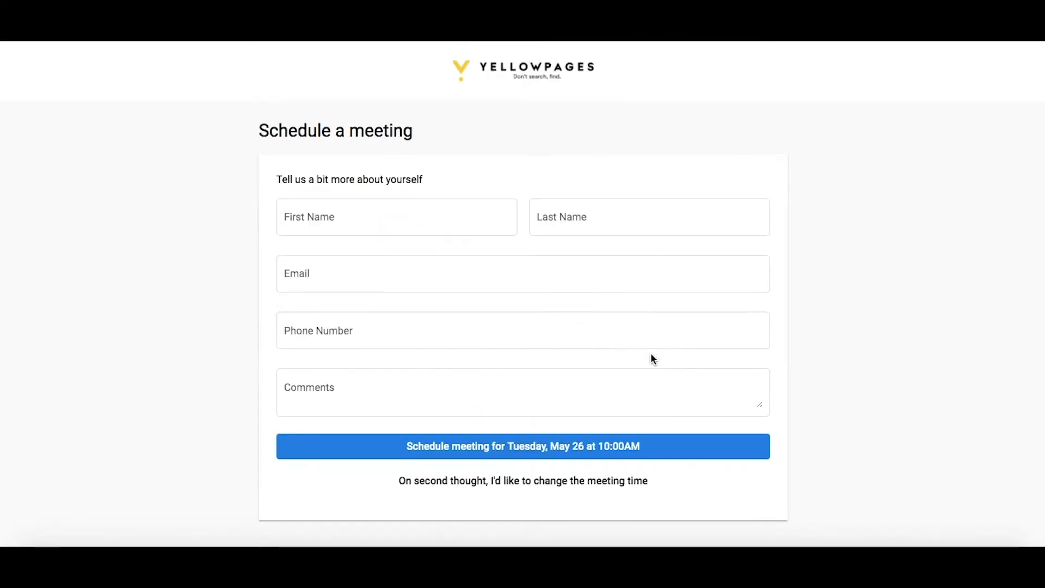
Step: Enter the contact's first and last name and schedule the May 26, 10:00 AM meeting
{"action": "left_click", "coordinate": [411, 212]}
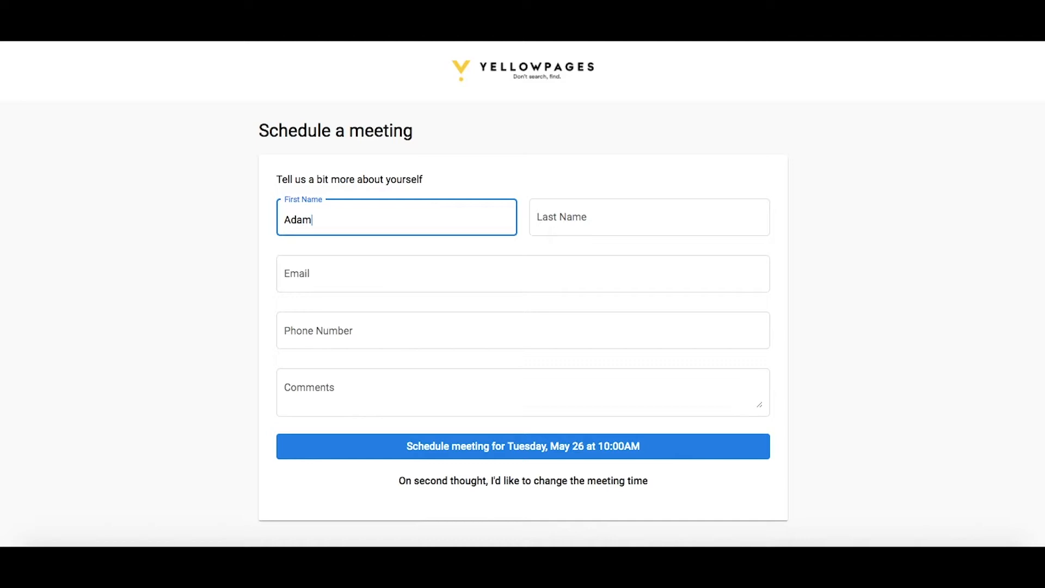
{"action": "key", "text": "Tab"}
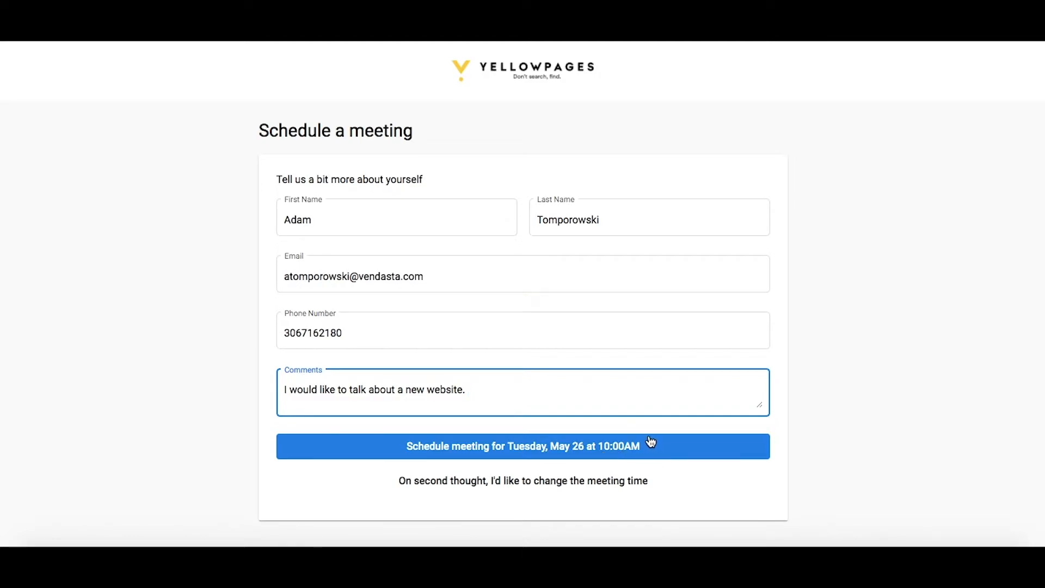
{"action": "left_click", "coordinate": [608, 450]}
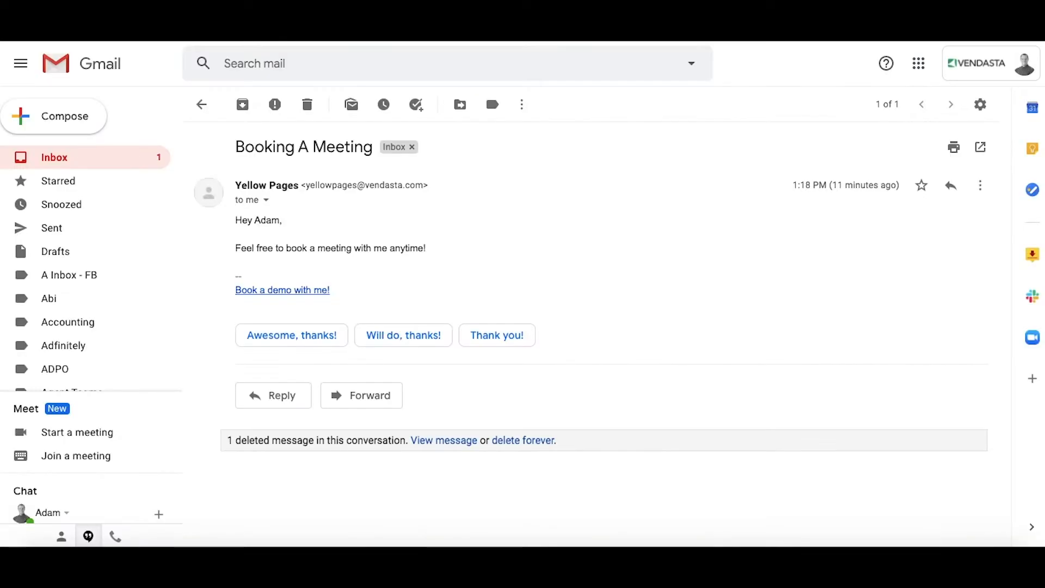
Step: Open the 'Confirmation of Scheduled Meeting' email and review its May 26 meeting details
{"action": "left_click", "coordinate": [87, 160]}
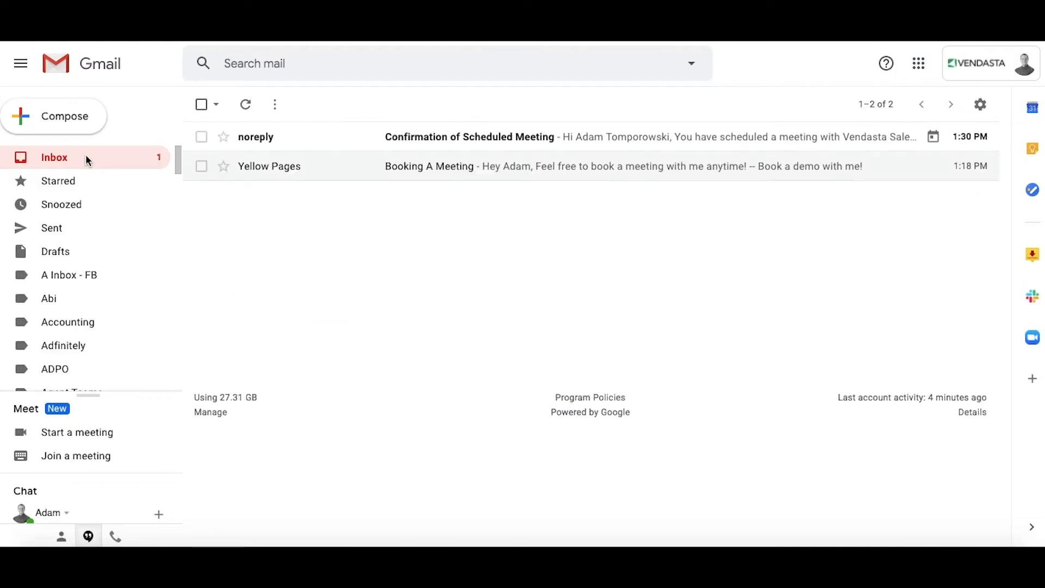
{"action": "left_click", "coordinate": [418, 138]}
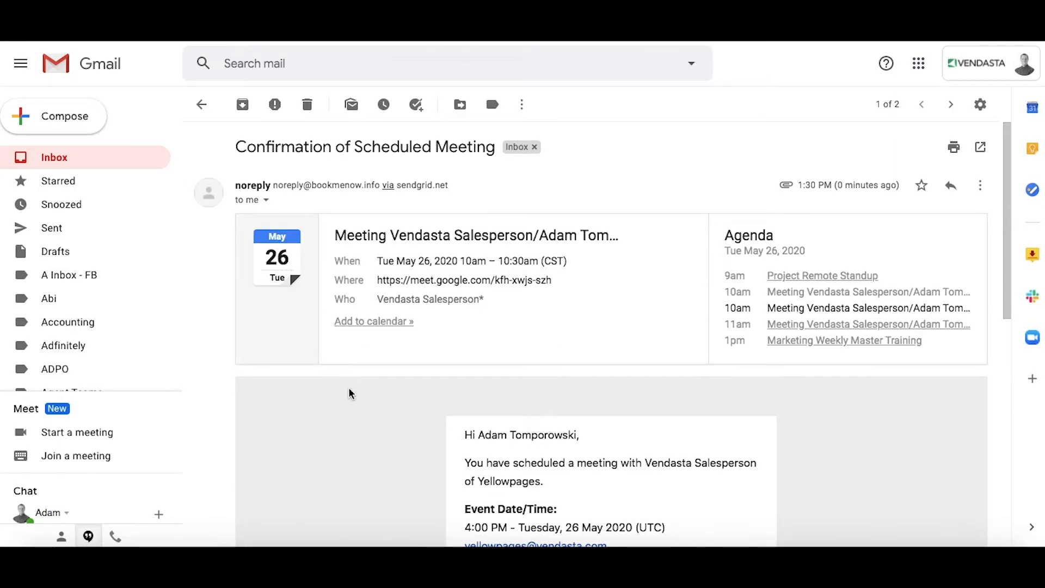
{"action": "scroll", "coordinate": [350, 392], "scroll_direction": "down", "scroll_amount": 1}
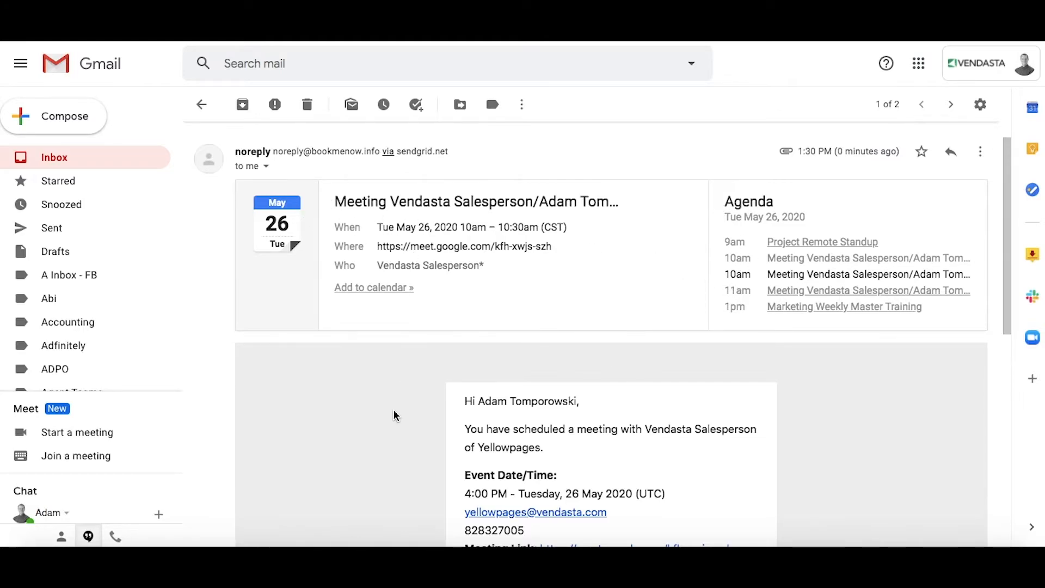
{"action": "scroll", "coordinate": [396, 416], "scroll_direction": "down", "scroll_amount": 4}
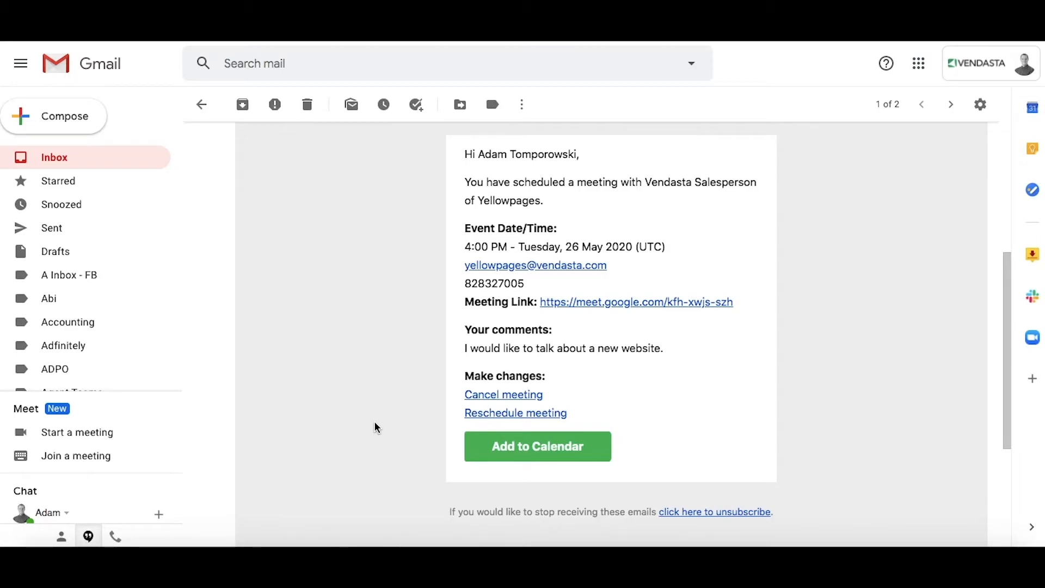
{"action": "scroll", "coordinate": [375, 427], "scroll_direction": "up", "scroll_amount": 1}
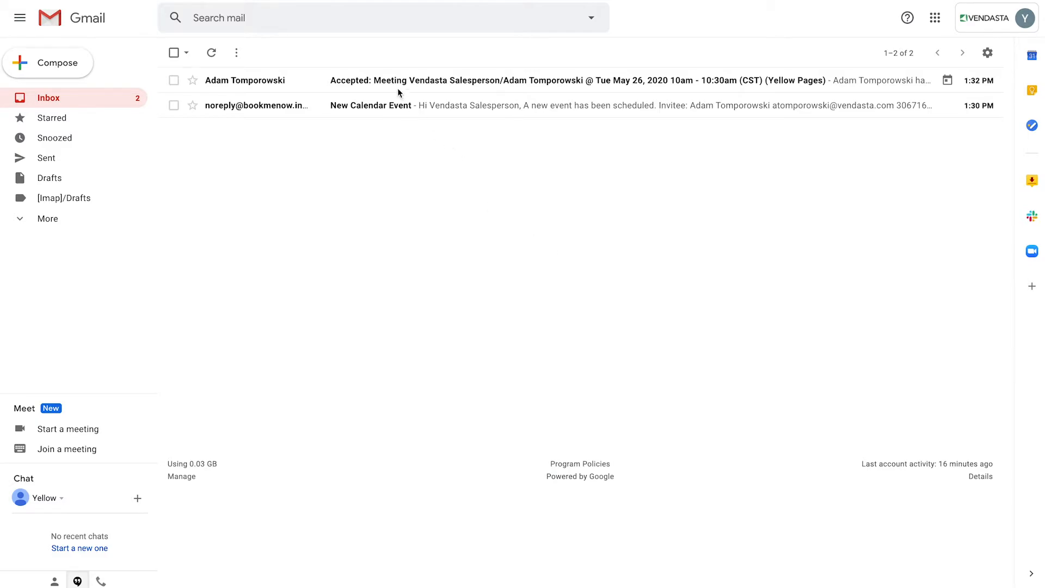
Step: Open the New Calendar Event email and read the 26 May 2020 event details
{"action": "left_click", "coordinate": [319, 107]}
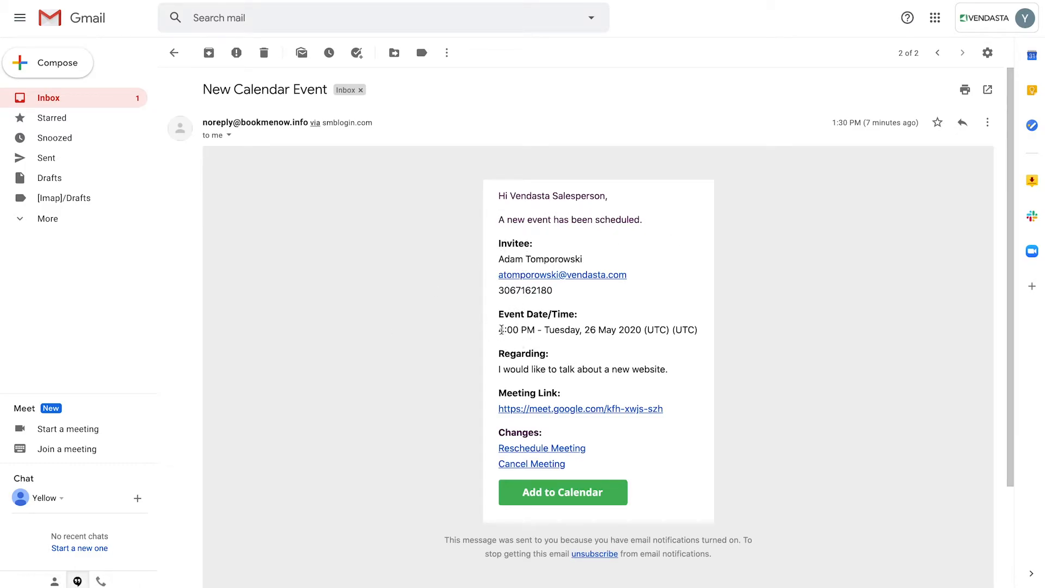
{"action": "scroll", "coordinate": [492, 354], "scroll_direction": "down", "scroll_amount": 2}
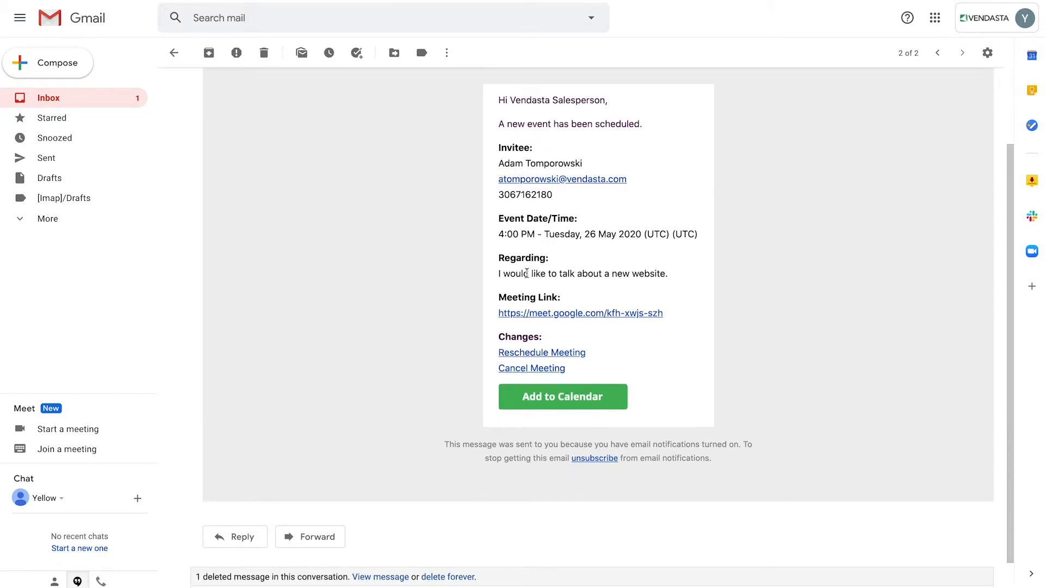
{"action": "scroll", "coordinate": [547, 283], "scroll_direction": "down", "scroll_amount": 1}
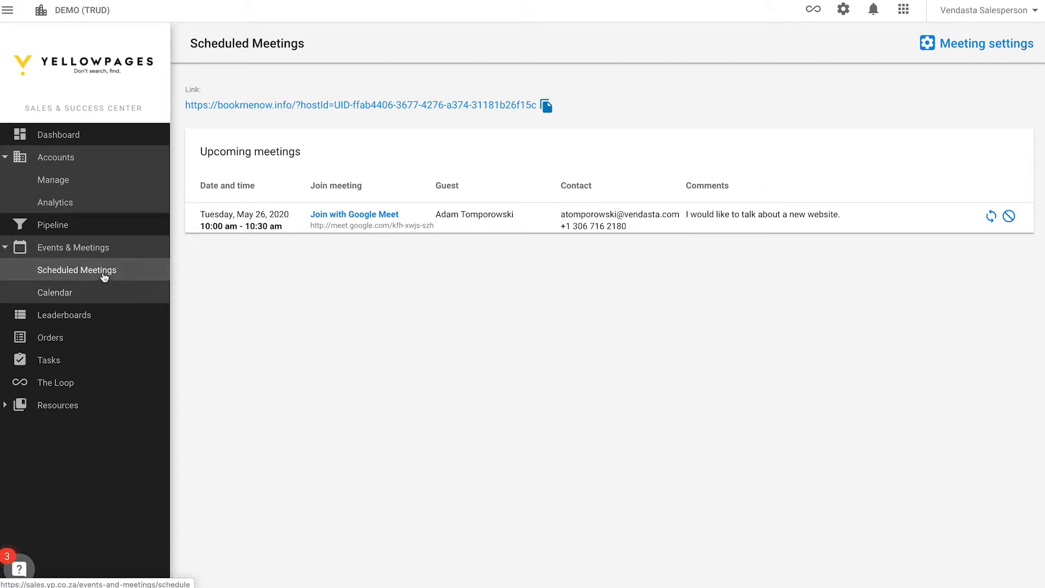
Step: Go to the Dashboard, then open the Events & Meetings calendar for May 2020
{"action": "left_click", "coordinate": [74, 136]}
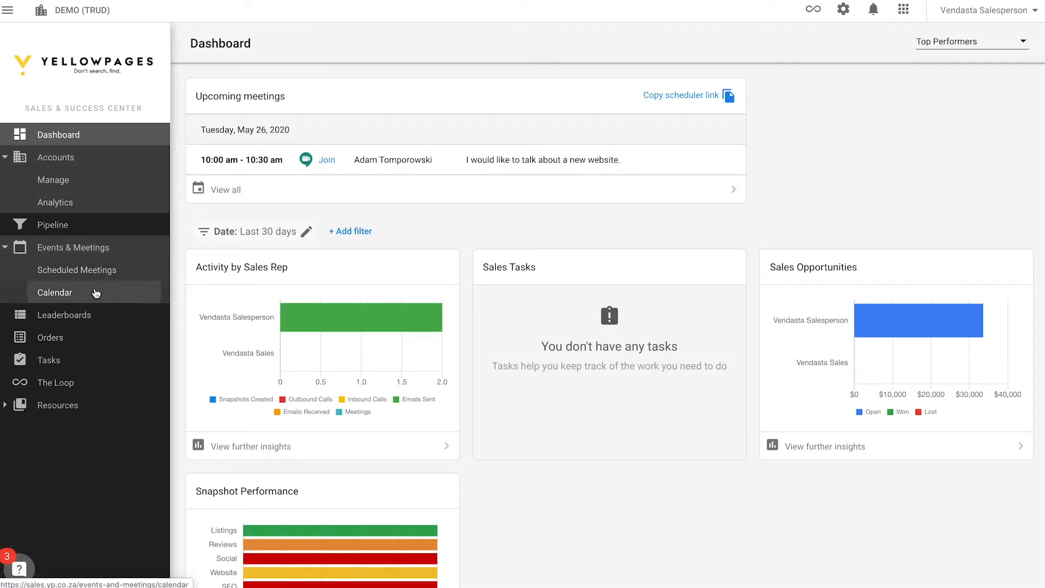
{"action": "left_click", "coordinate": [96, 294]}
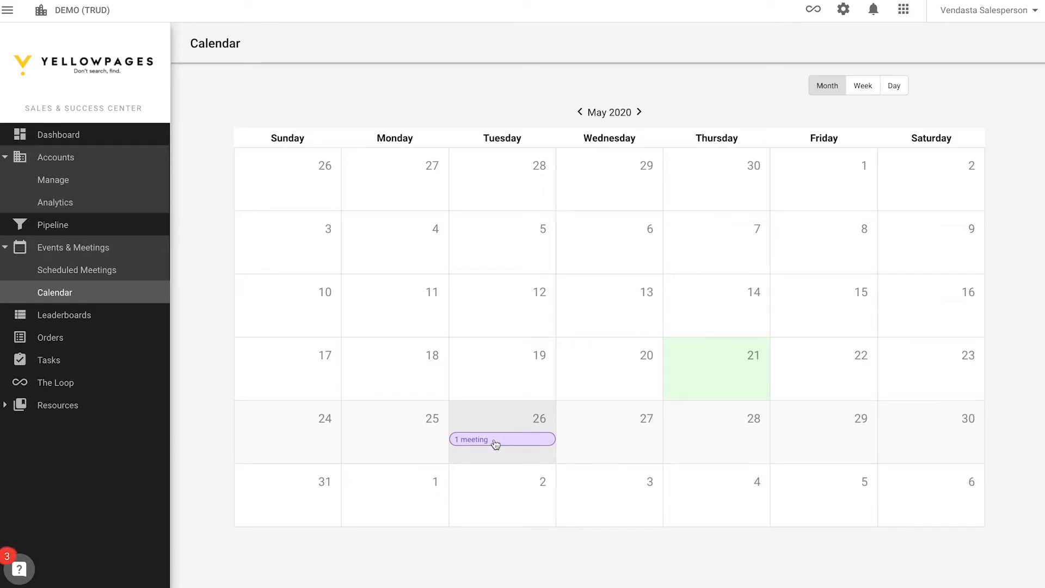
Step: Review the meeting booked on May 26 by expanding its full details
{"action": "left_click", "coordinate": [495, 444]}
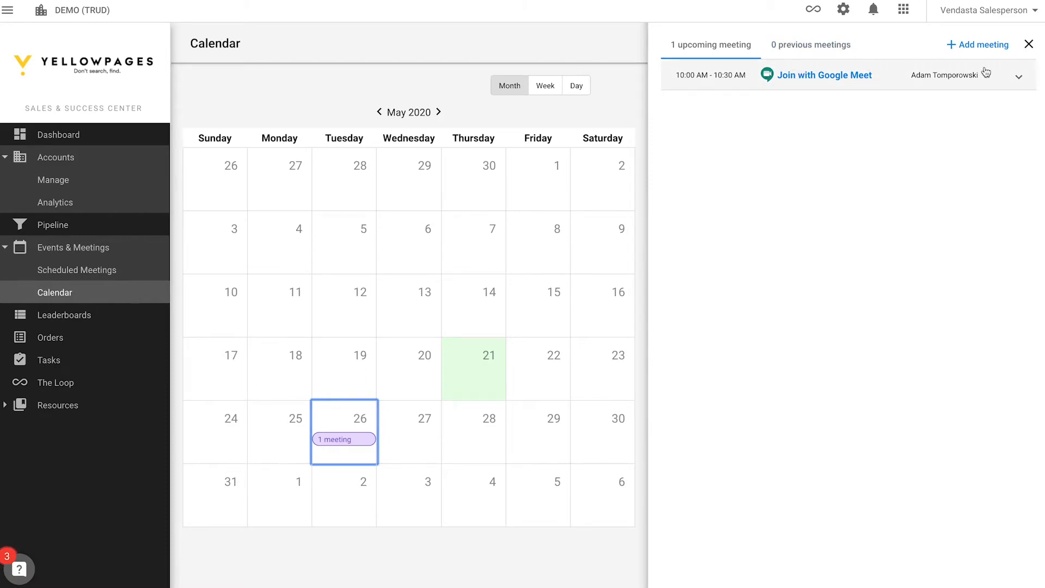
{"action": "left_click", "coordinate": [1018, 78]}
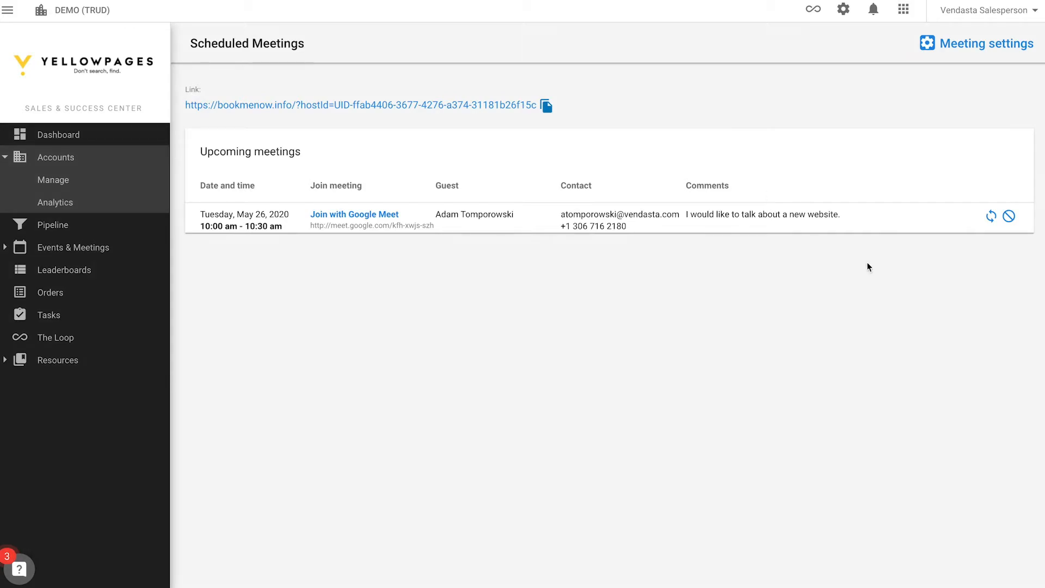
Step: Start rescheduling the May 26 meeting and pick the 1:00 PM time slot
{"action": "left_click", "coordinate": [992, 218]}
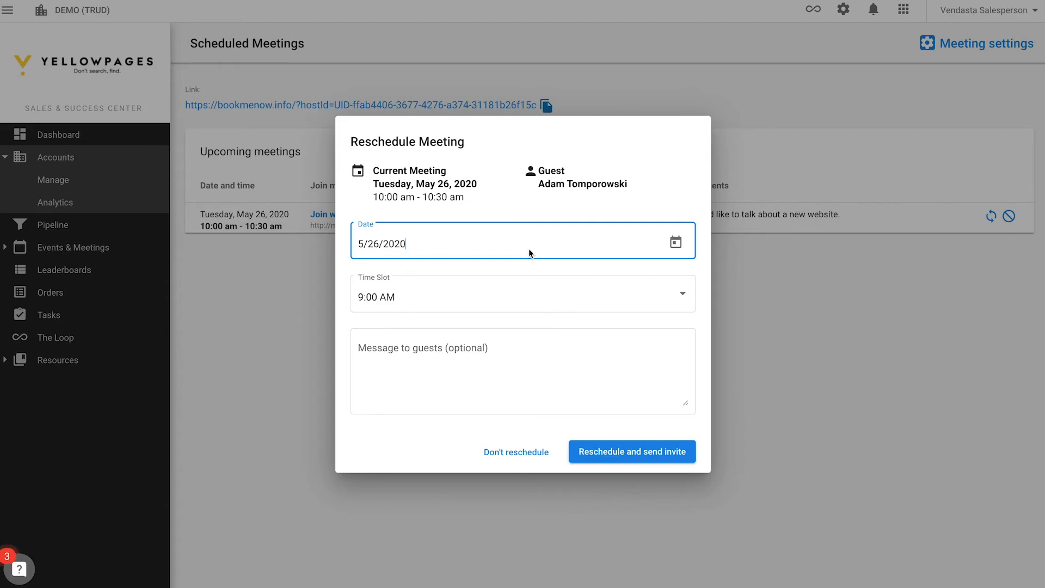
{"action": "left_click", "coordinate": [486, 297]}
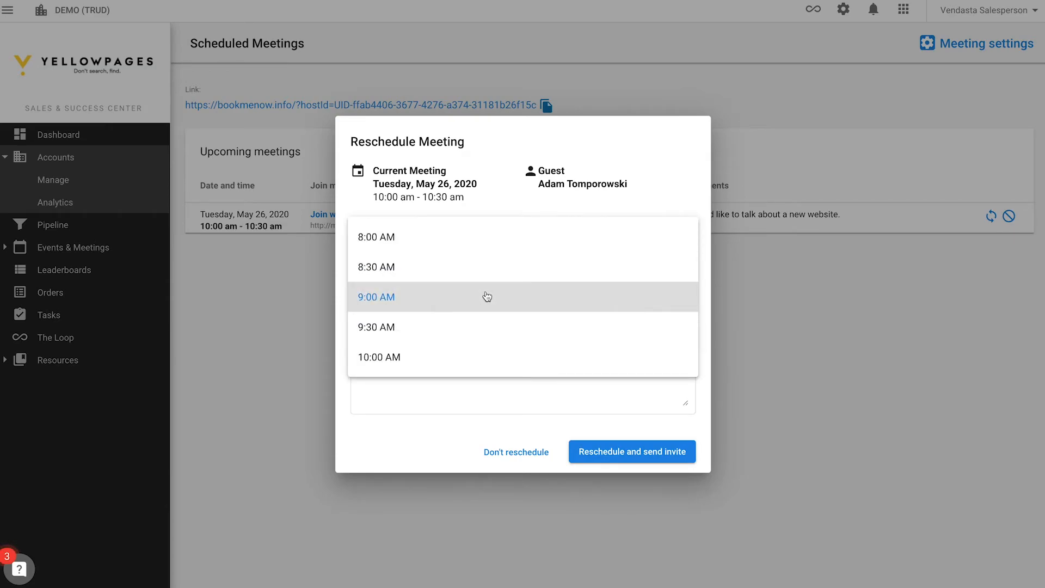
{"action": "scroll", "coordinate": [490, 297], "scroll_direction": "up", "scroll_amount": 1}
{"action": "scroll", "coordinate": [490, 296], "scroll_direction": "up", "scroll_amount": 1}
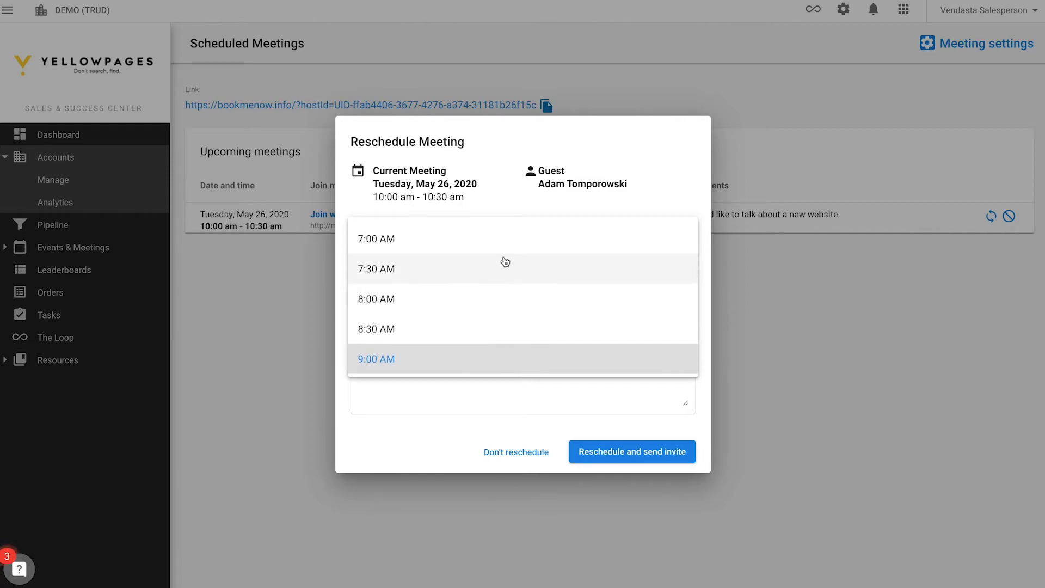
{"action": "scroll", "coordinate": [514, 248], "scroll_direction": "down", "scroll_amount": 1}
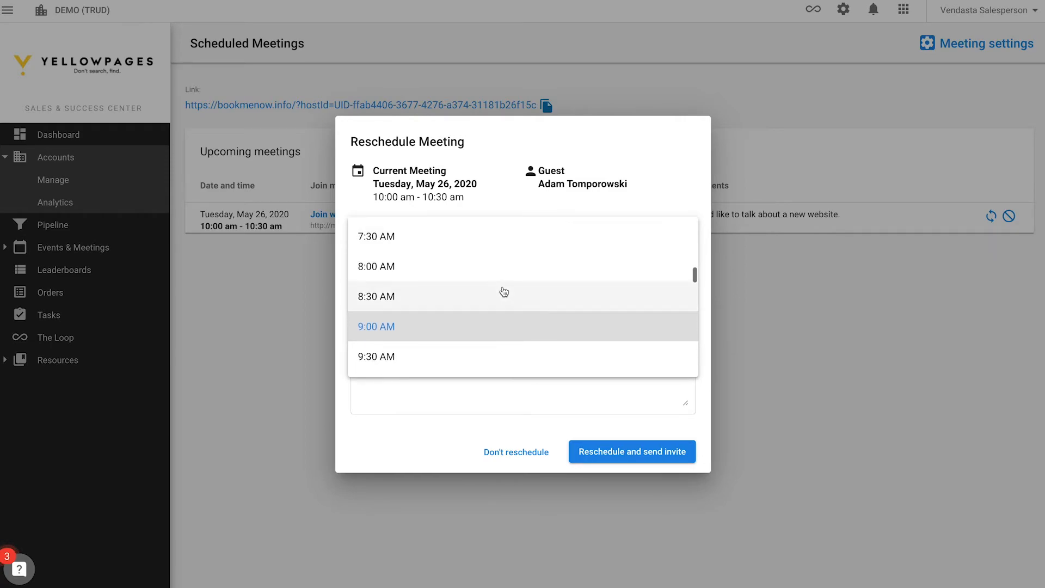
{"action": "scroll", "coordinate": [503, 294], "scroll_direction": "up", "scroll_amount": 1}
{"action": "scroll", "coordinate": [452, 252], "scroll_direction": "up", "scroll_amount": 2}
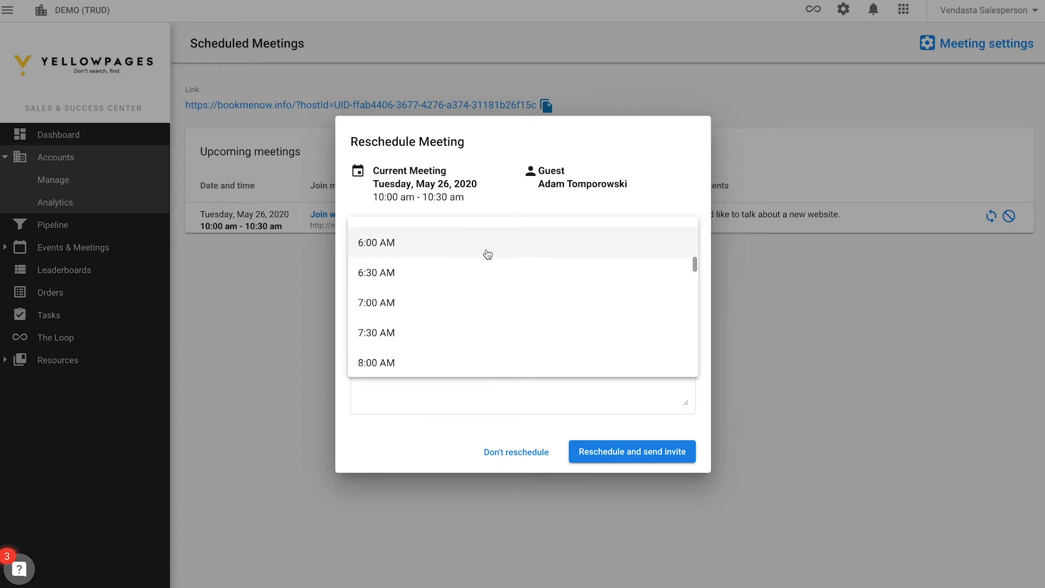
{"action": "scroll", "coordinate": [488, 255], "scroll_direction": "down", "scroll_amount": 3}
{"action": "scroll", "coordinate": [486, 261], "scroll_direction": "down", "scroll_amount": 8}
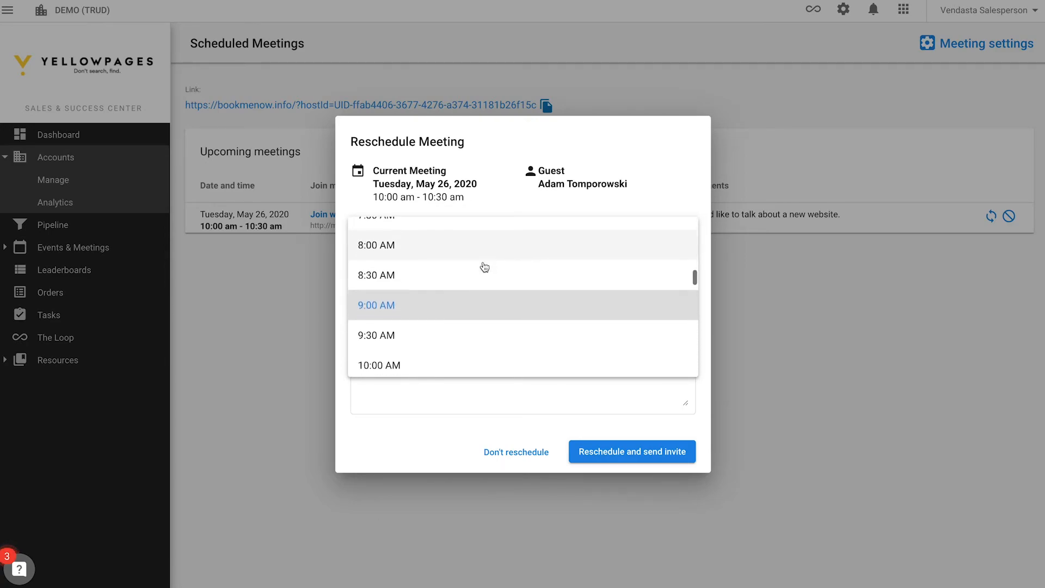
{"action": "scroll", "coordinate": [484, 267], "scroll_direction": "down", "scroll_amount": 12}
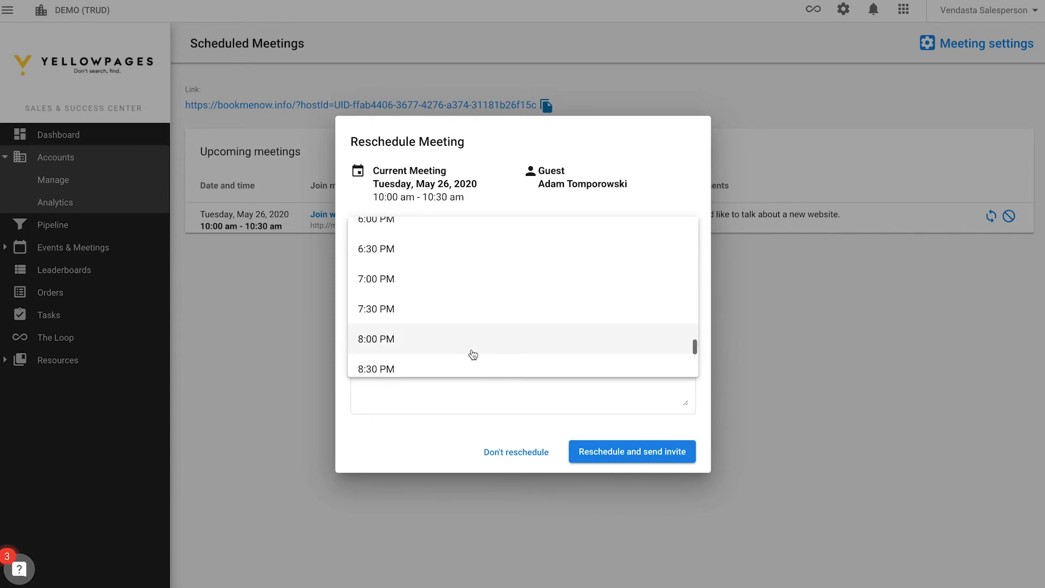
{"action": "scroll", "coordinate": [481, 279], "scroll_direction": "up", "scroll_amount": 4}
{"action": "scroll", "coordinate": [445, 369], "scroll_direction": "up", "scroll_amount": 6}
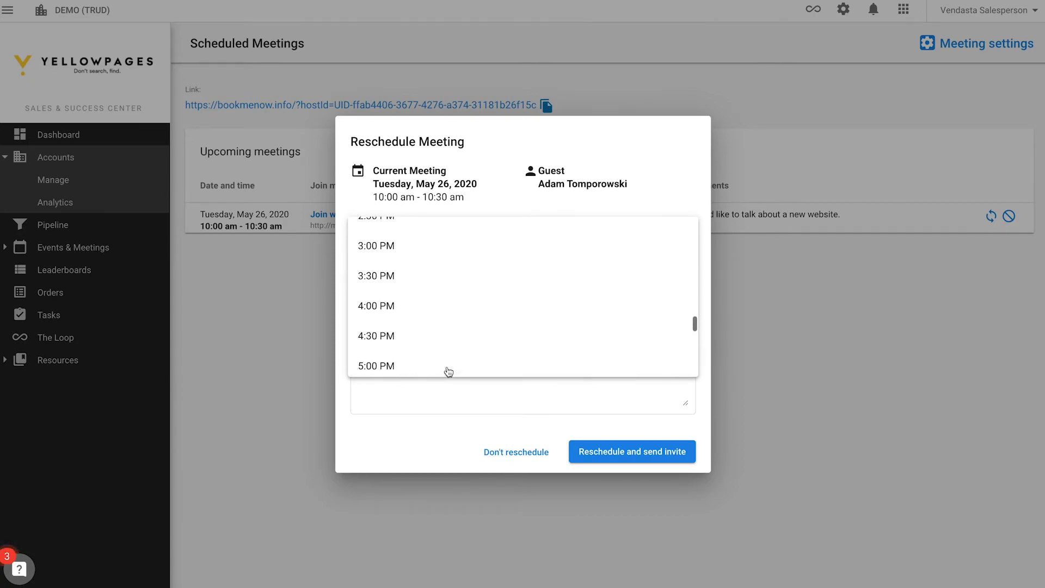
{"action": "left_click", "coordinate": [490, 235]}
Step: Add a short apology message for the guest and send the rescheduled invite
{"action": "left_click", "coordinate": [452, 357]}
{"action": "type", "text": "Sorry Adam, need to reschedule!"}
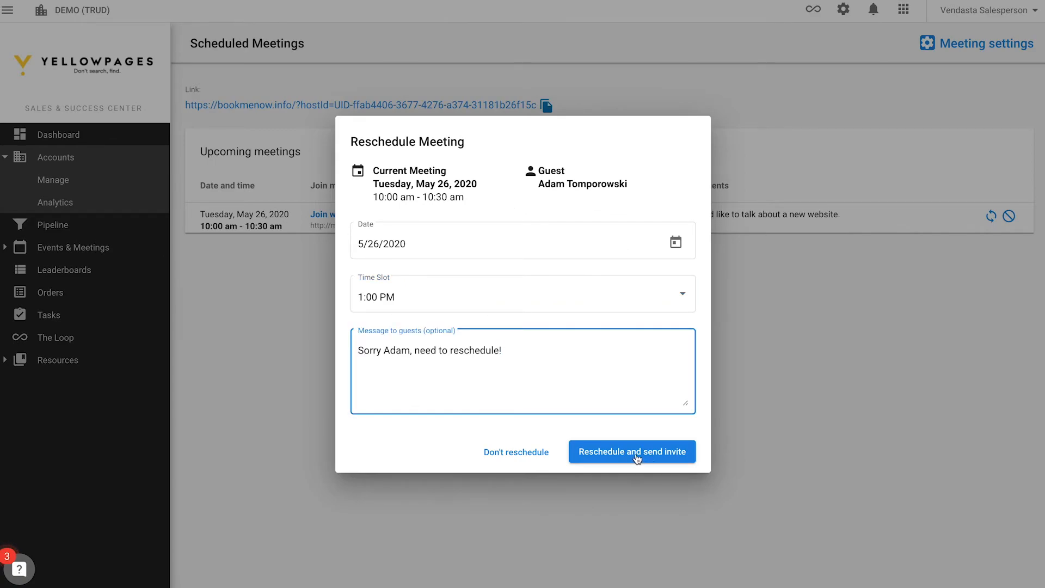
{"action": "left_click", "coordinate": [637, 457]}
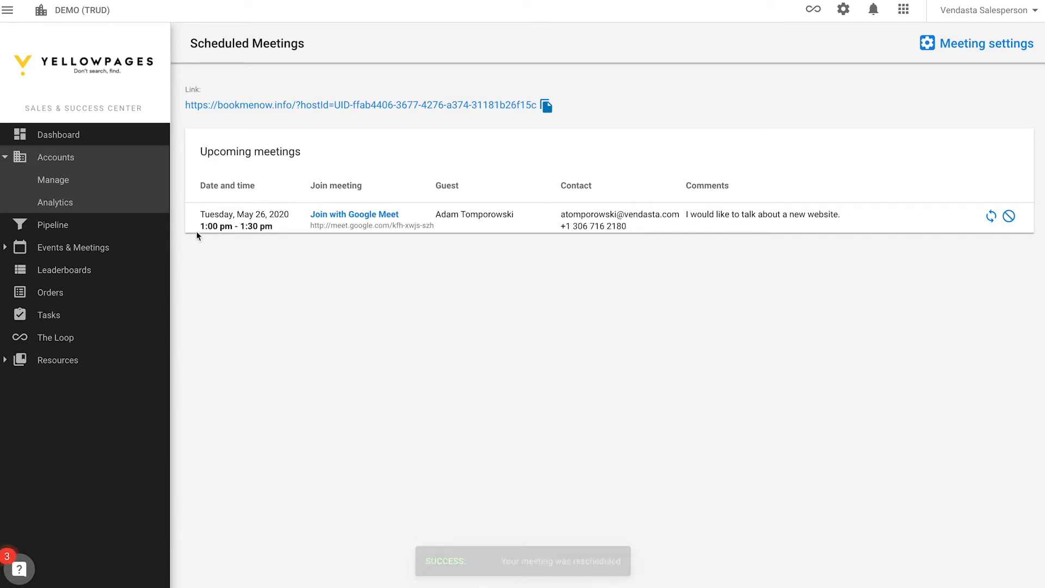
Step: Check Tuesday the 26th's meeting on the monthly calendar, then return to the Dashboard
{"action": "left_click", "coordinate": [73, 247]}
{"action": "left_click", "coordinate": [517, 445]}
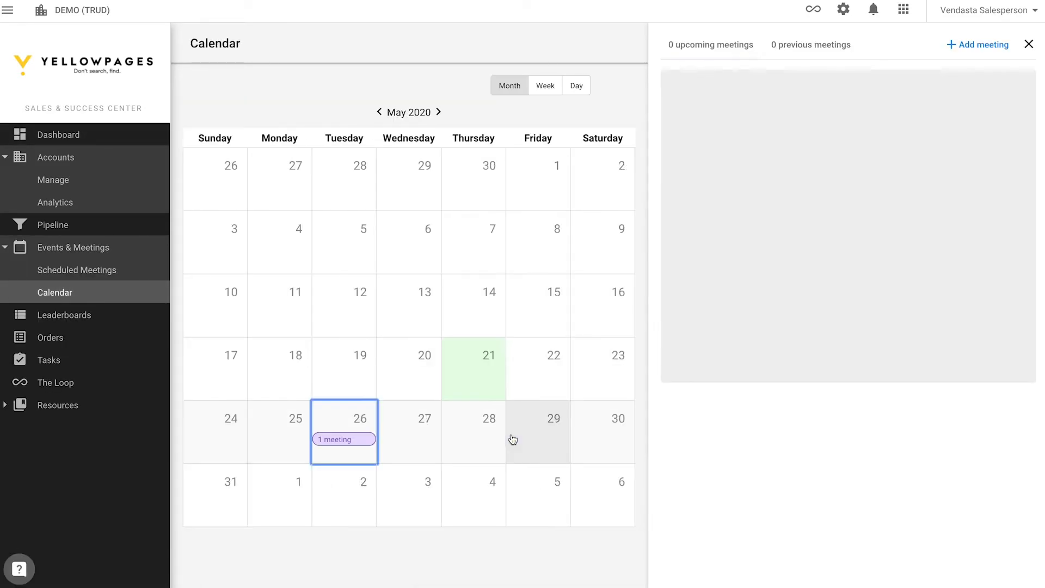
{"action": "left_click", "coordinate": [107, 132]}
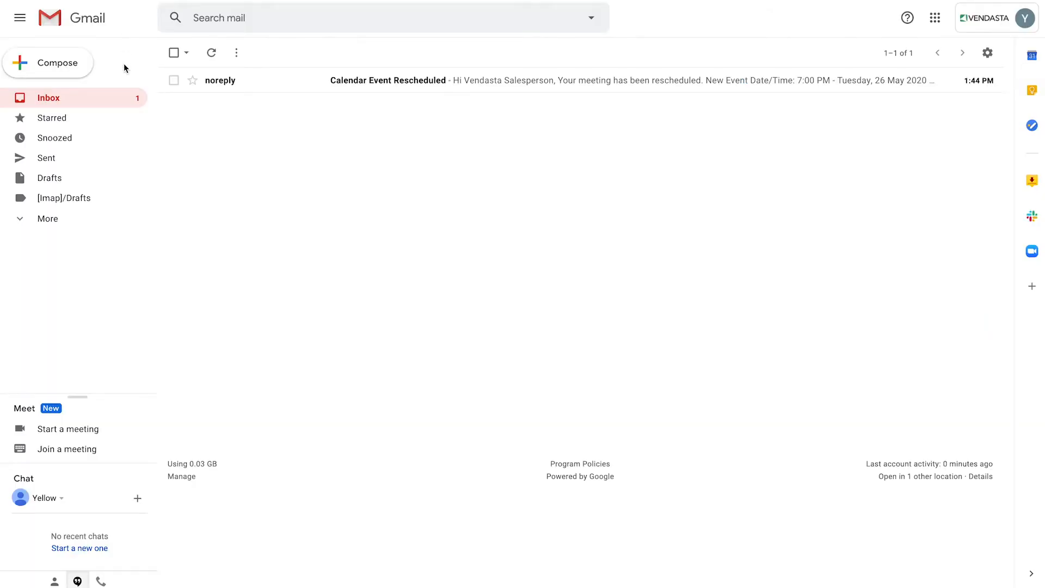
Step: Open the Calendar Event Rescheduled email in Gmail
{"action": "left_click", "coordinate": [308, 86]}
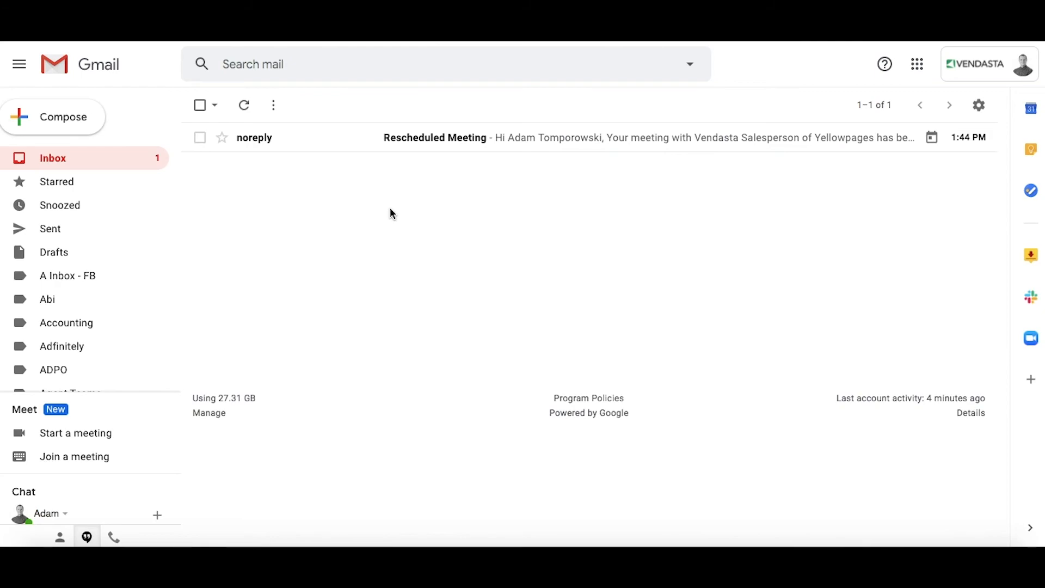
Step: Open the guest's Rescheduled Meeting email and scroll to its Make changes links
{"action": "left_click", "coordinate": [435, 143]}
{"action": "scroll", "coordinate": [349, 318], "scroll_direction": "down", "scroll_amount": 9}
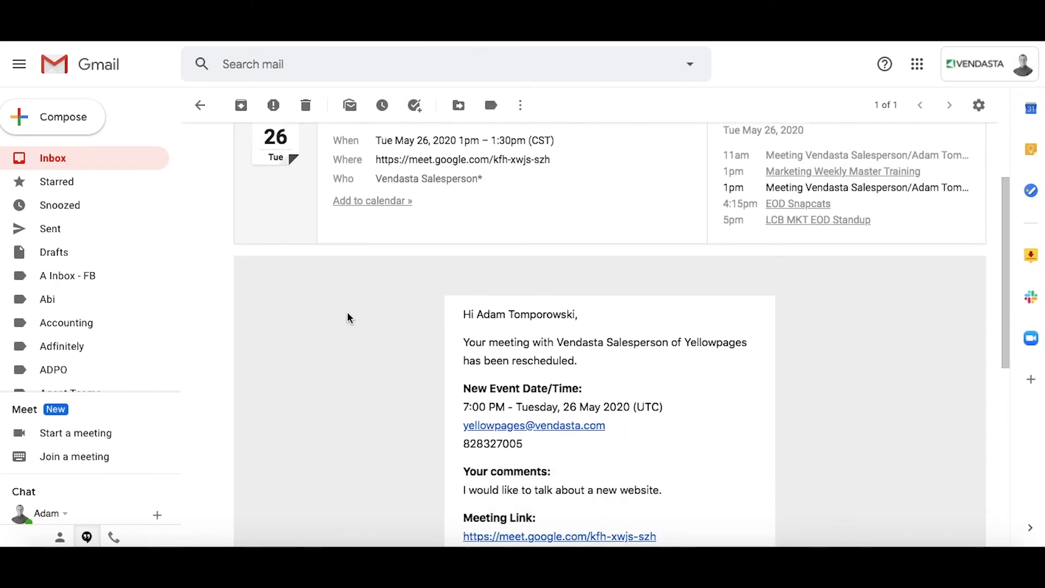
{"action": "scroll", "coordinate": [350, 318], "scroll_direction": "up", "scroll_amount": 3}
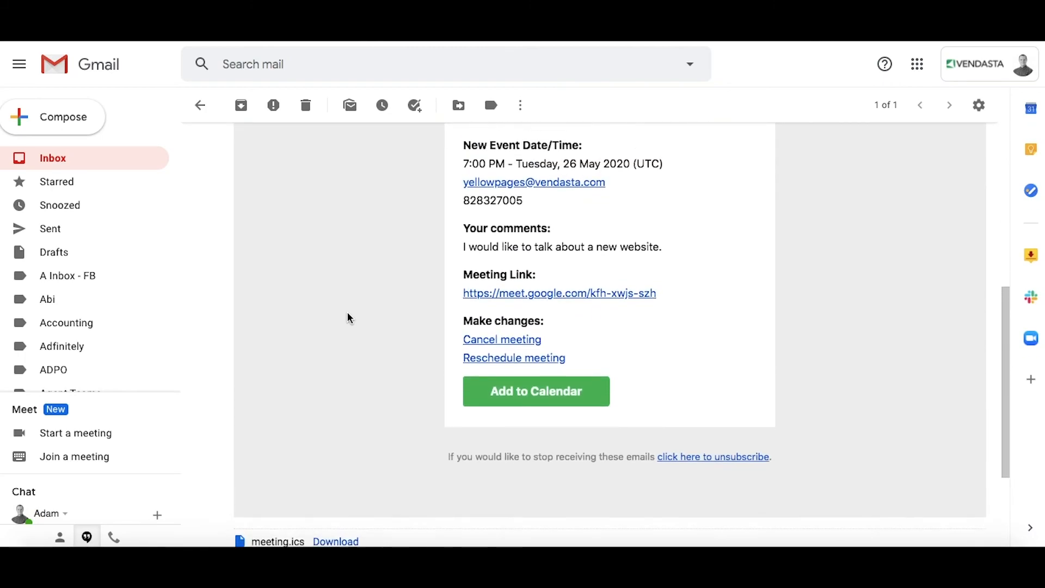
{"action": "scroll", "coordinate": [349, 317], "scroll_direction": "down", "scroll_amount": 1}
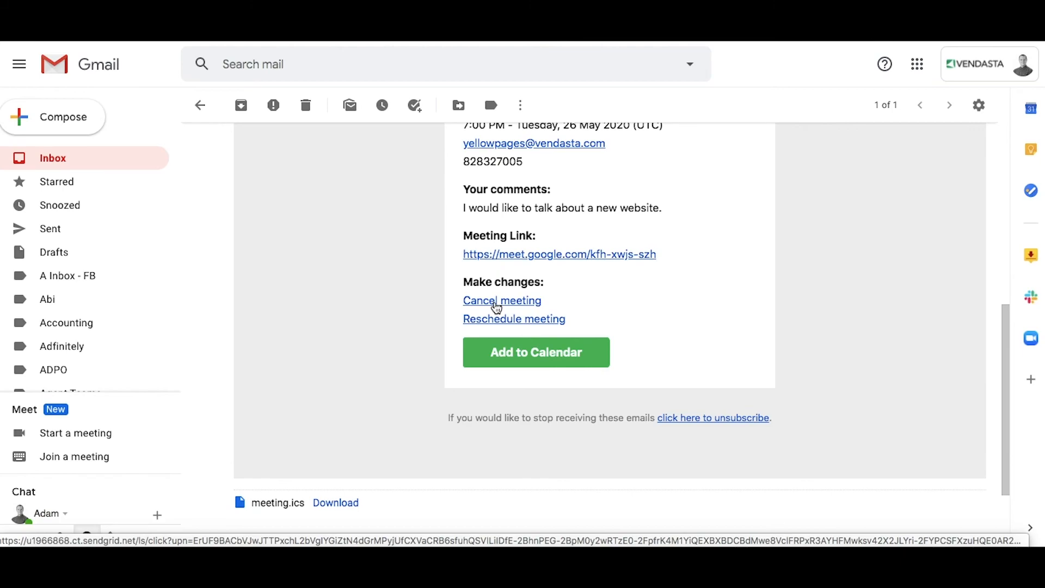
Step: Cancel the May 26 meeting, giving the reason that the week has filled up
{"action": "left_click", "coordinate": [496, 304]}
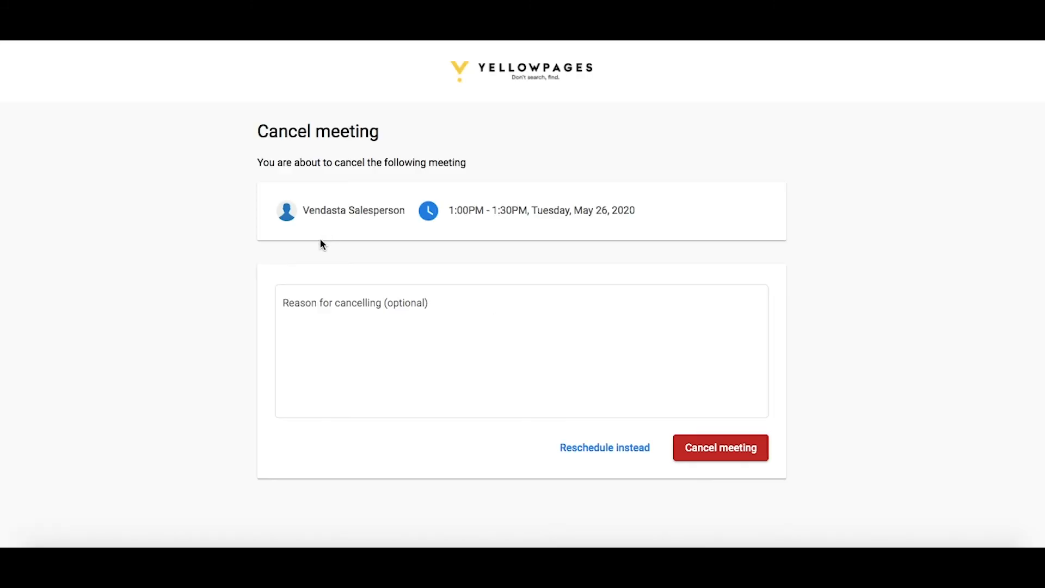
{"action": "left_click", "coordinate": [360, 308]}
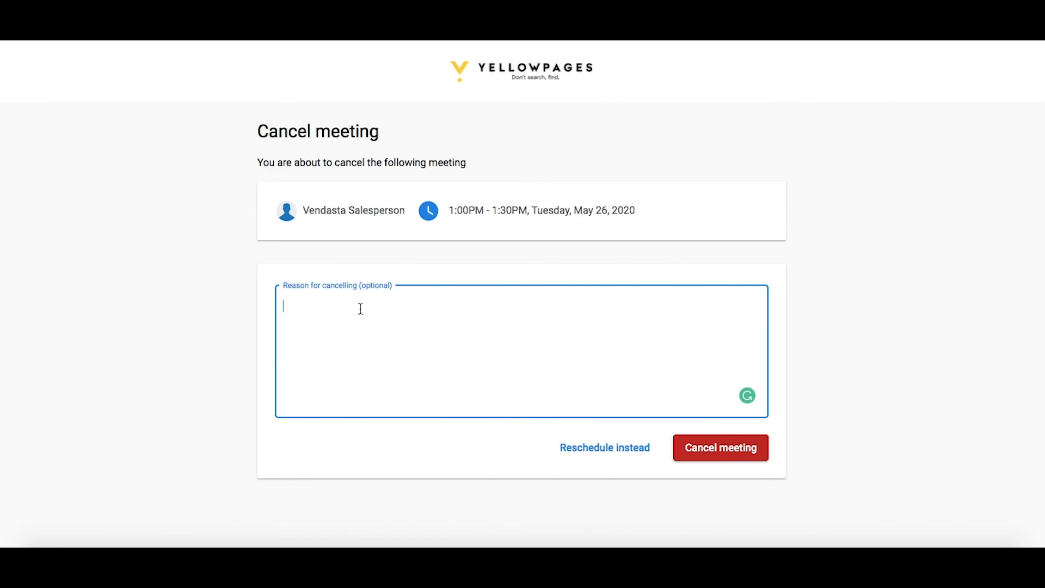
{"action": "type", "text": "Unfortunately, my week has filled up and I can no longer meet. I will reschedule at a later date."}
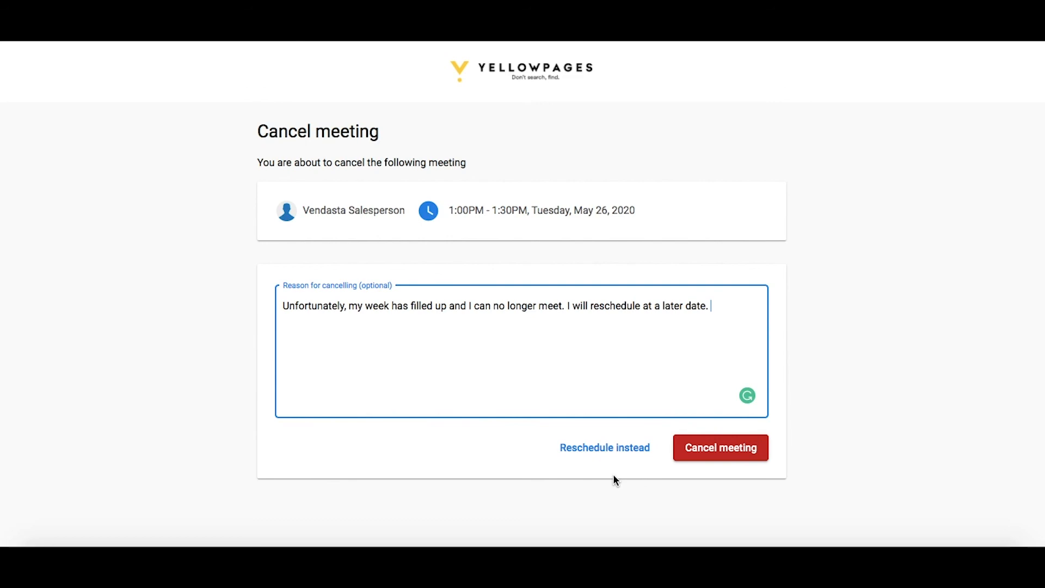
{"action": "left_click", "coordinate": [707, 460]}
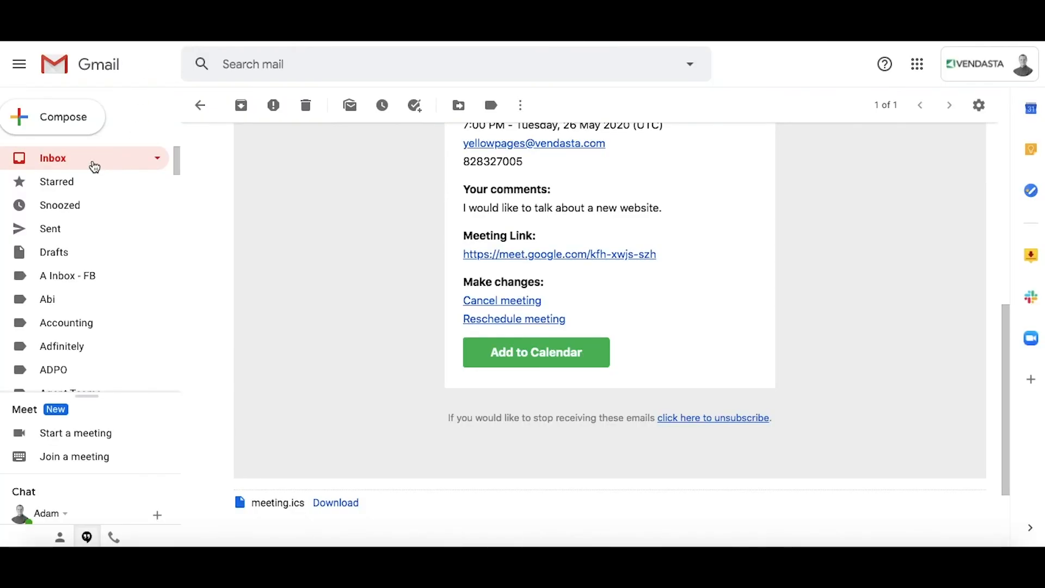
Step: Return to the inbox and open the Cancellation of Scheduled Meeting email
{"action": "left_click", "coordinate": [93, 163]}
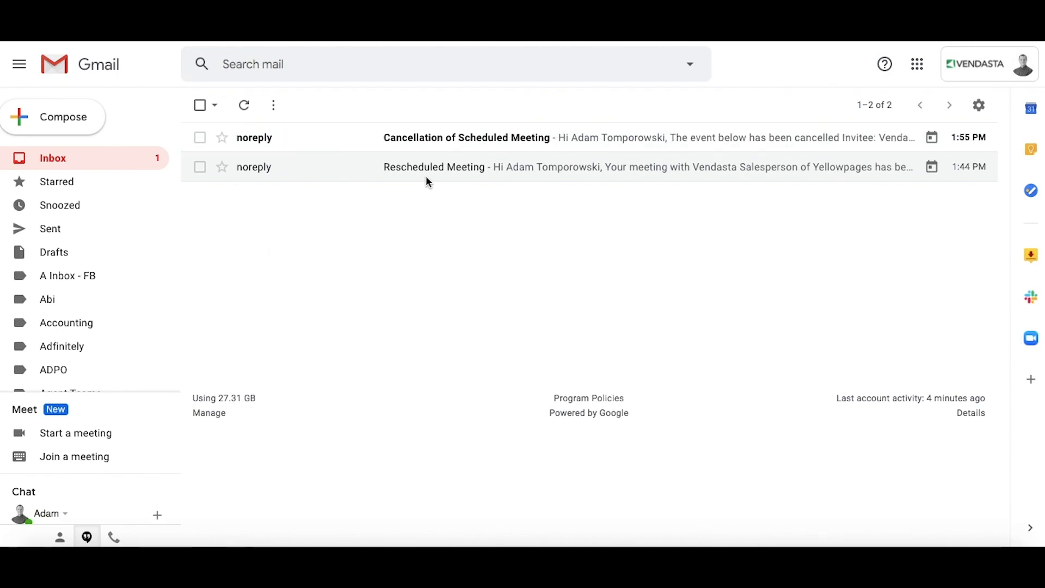
{"action": "left_click", "coordinate": [433, 143]}
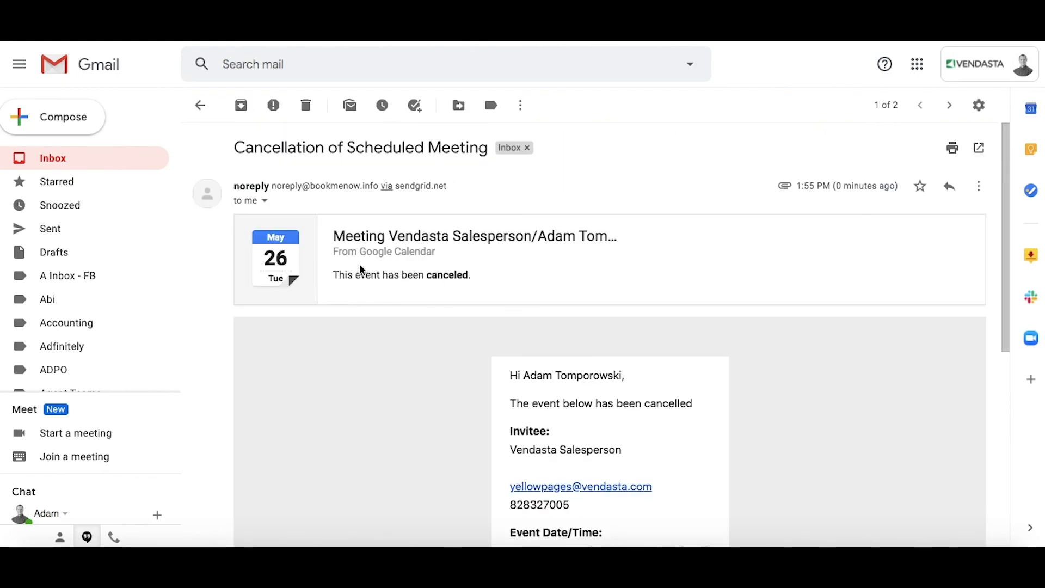